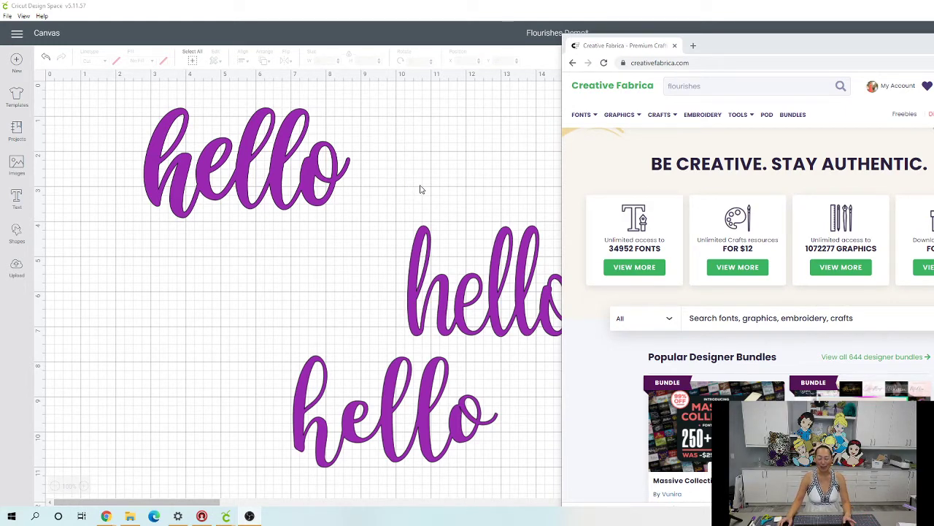
# - Search Creative Fabrica for 'flourishes', open the Flourishes and Arrow page, and maximize the browser
pyautogui.click(709, 87)
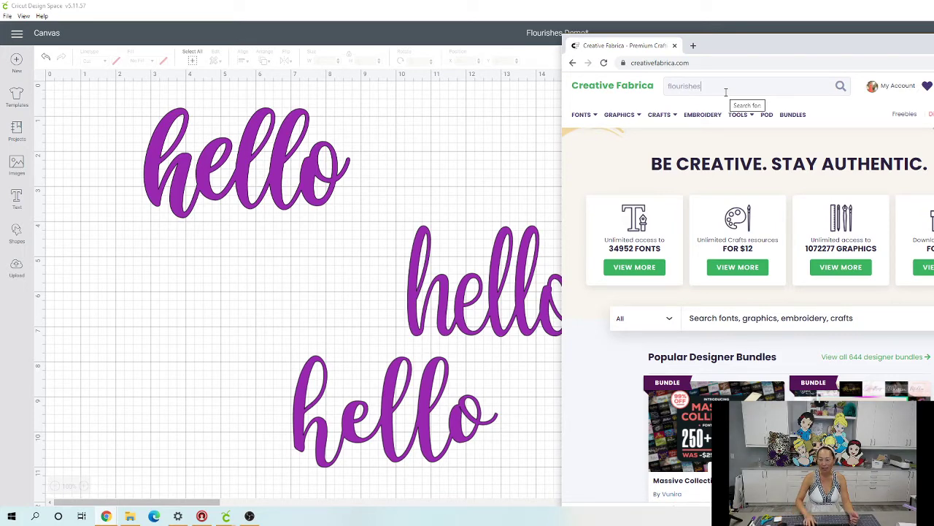
pyautogui.press('Return')
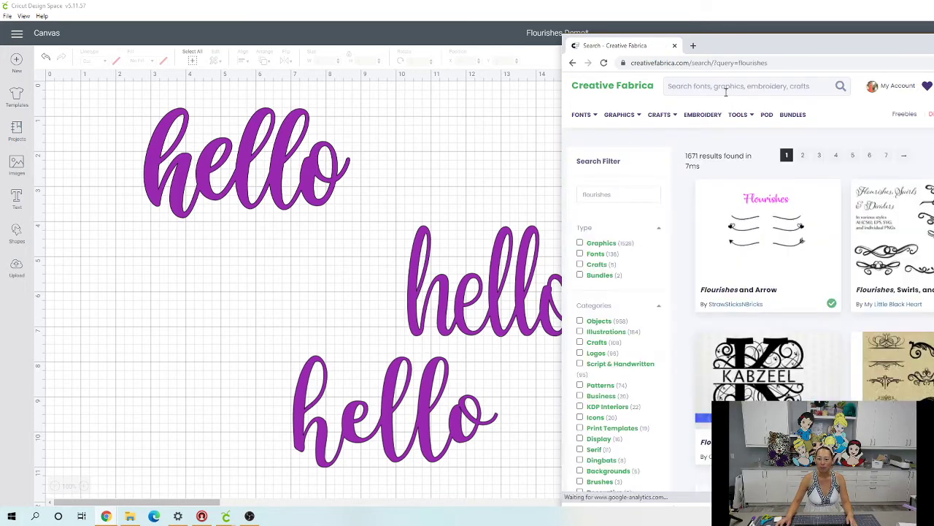
pyautogui.click(764, 241)
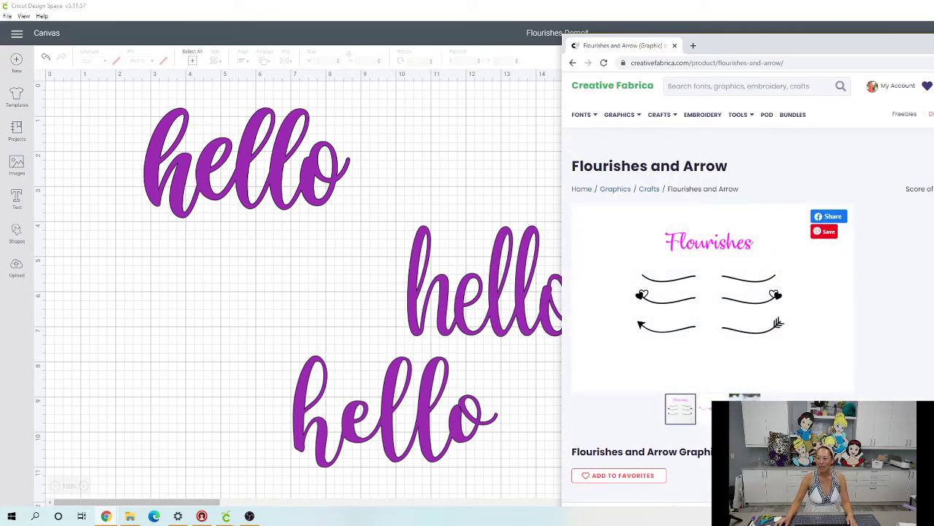
pyautogui.press('super+Up')
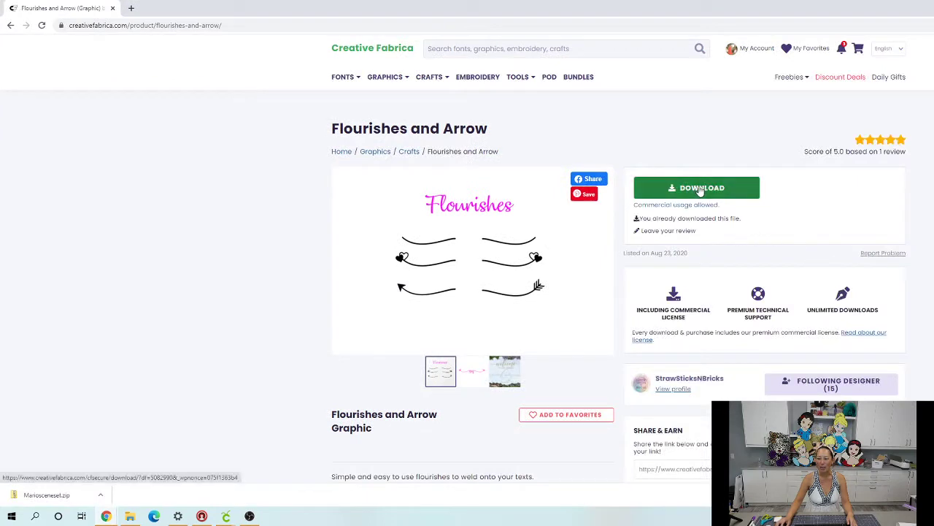
# - Download the Flourishes and Arrow files as a zip with the green Download button
pyautogui.click(700, 189)
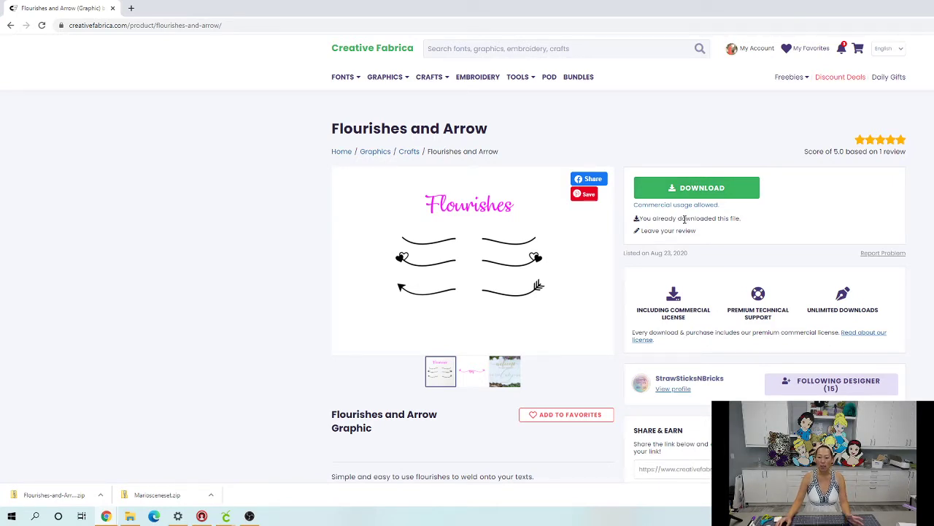
pyautogui.moveTo(581, 280)
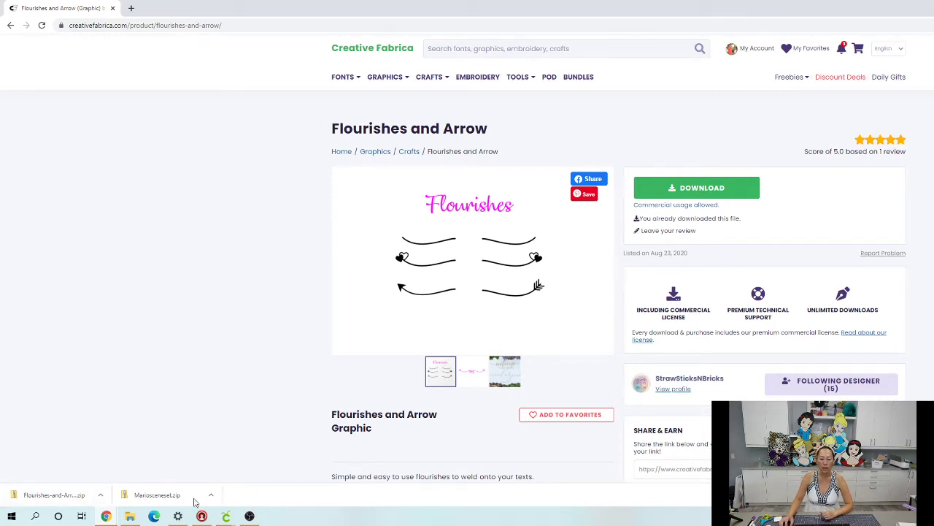
# - Show the downloaded flourishes zip in its Downloads folder
pyautogui.click(101, 495)
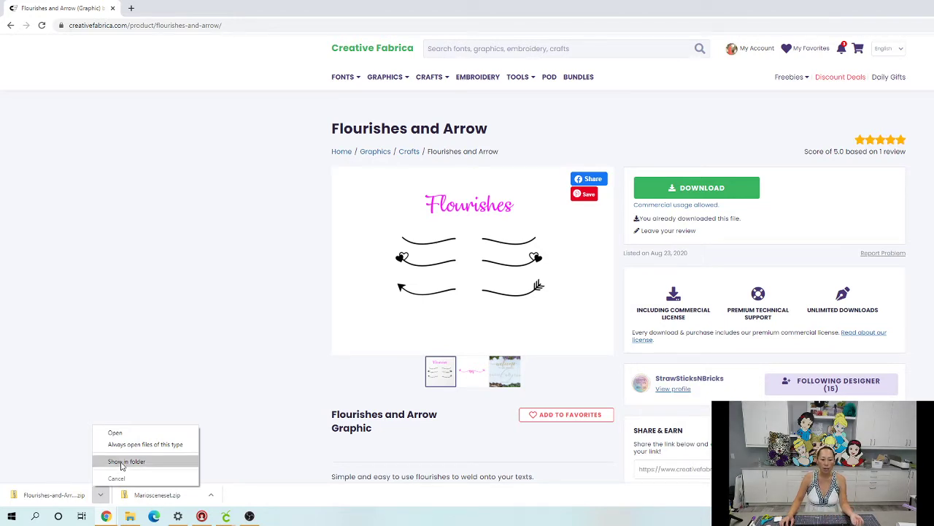
pyautogui.click(120, 466)
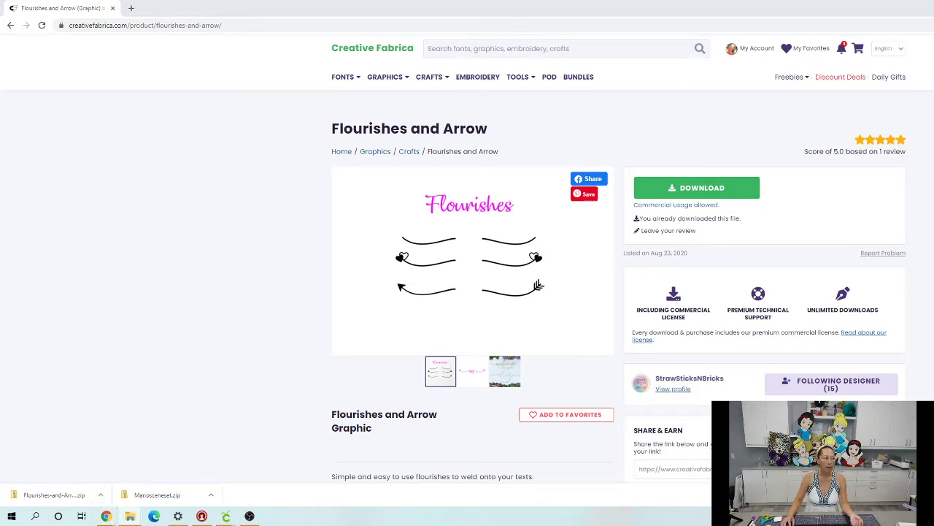
pyautogui.moveTo(471, 198); pyautogui.dragTo(657, 125)
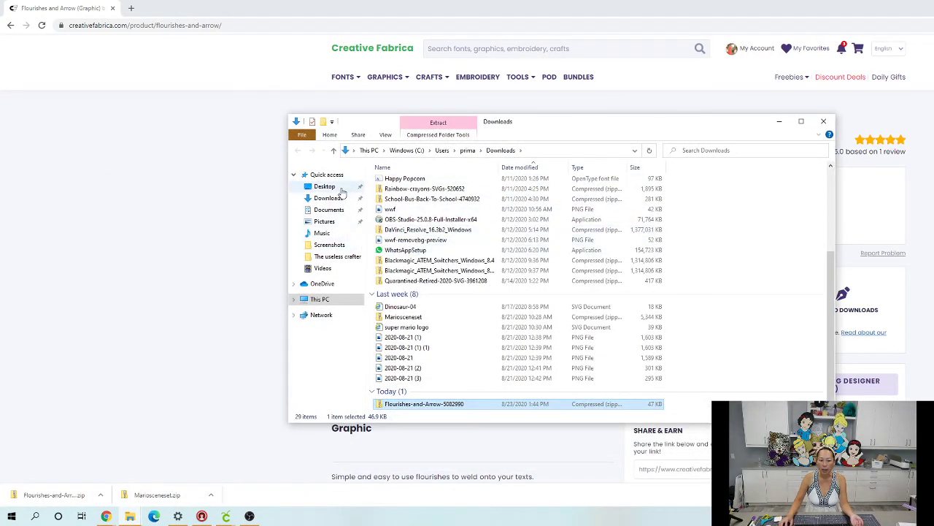
pyautogui.click(330, 198)
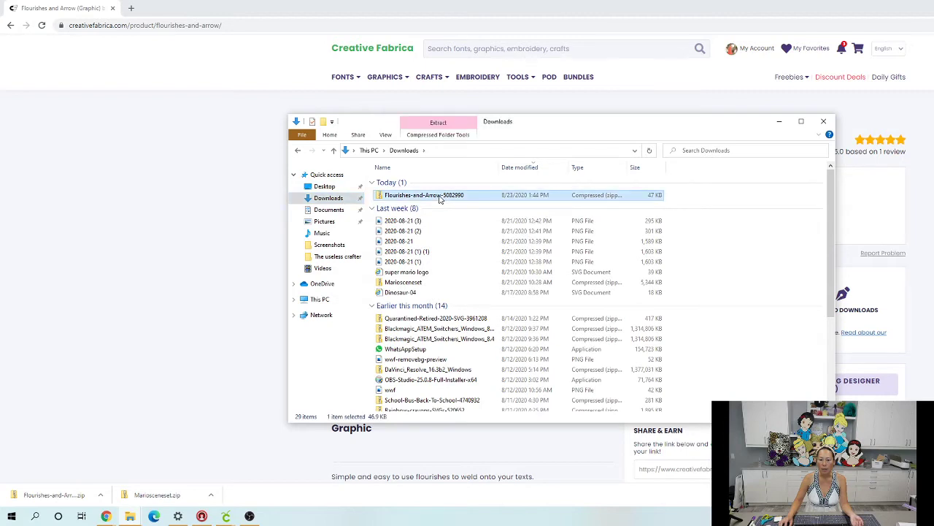
# - Open the Flourishes-and-Arrow-5082990 zip and copy its SVG onto the Desktop
pyautogui.doubleClick(439, 200)
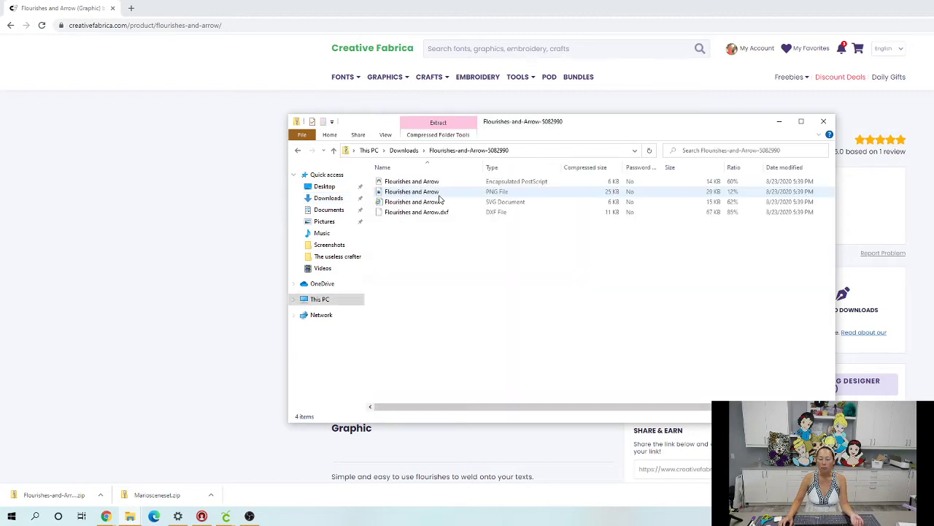
pyautogui.click(396, 206)
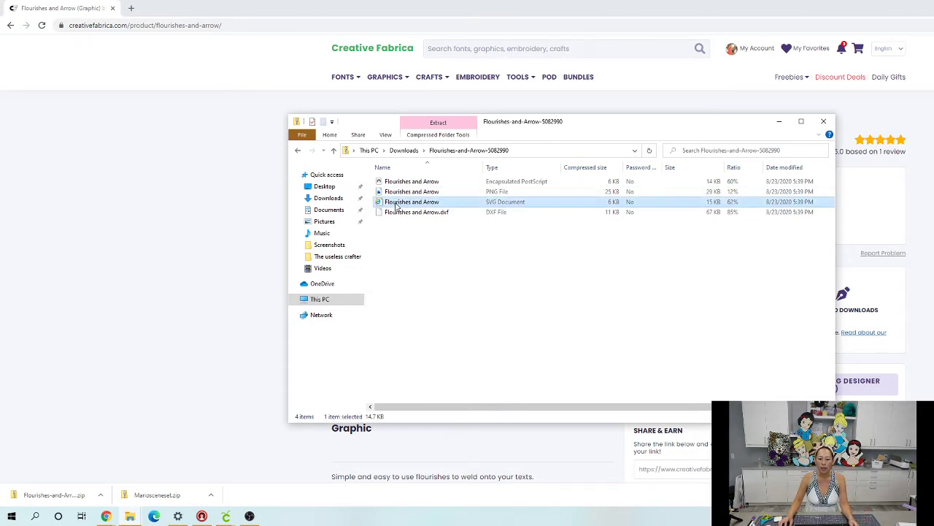
pyautogui.moveTo(397, 206); pyautogui.dragTo(331, 188)
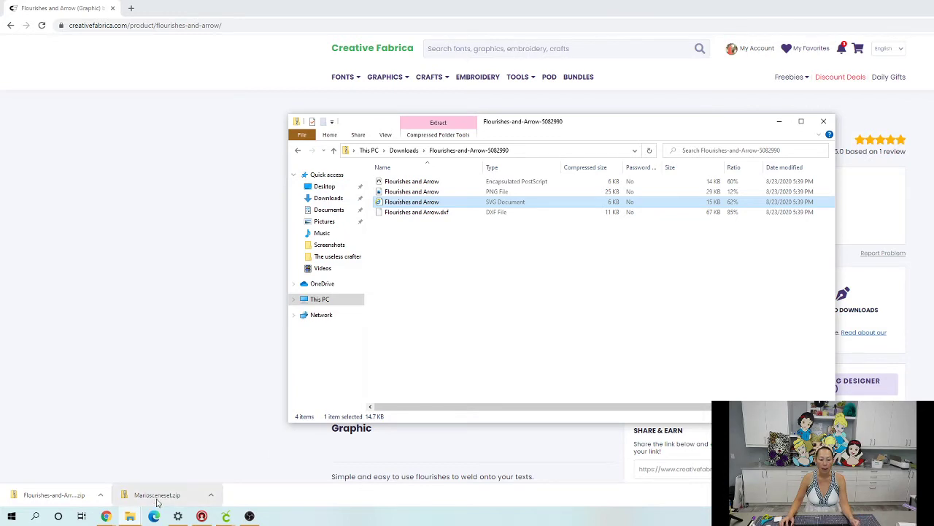
# - Upload the Flourishes and Arrow SVG into the hello project and add it to the canvas
pyautogui.click(226, 516)
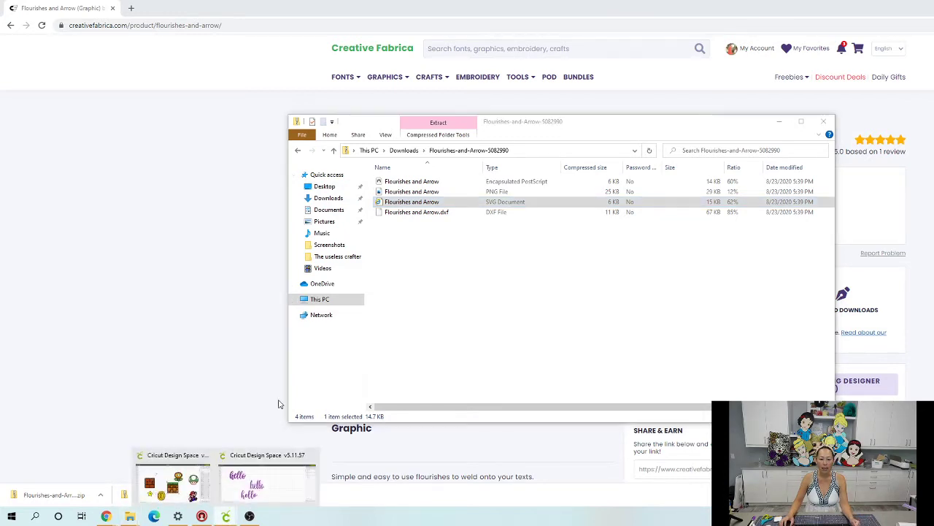
pyautogui.click(243, 490)
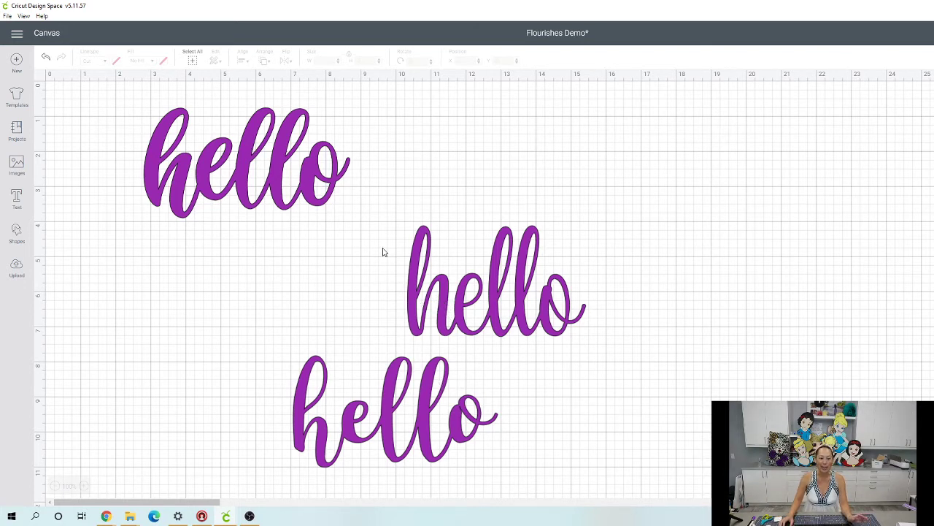
pyautogui.click(16, 271)
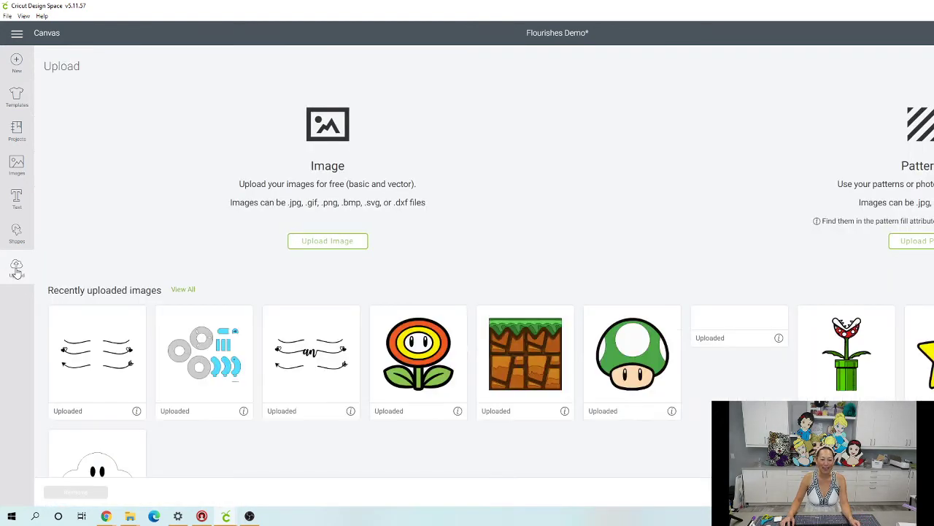
pyautogui.click(329, 247)
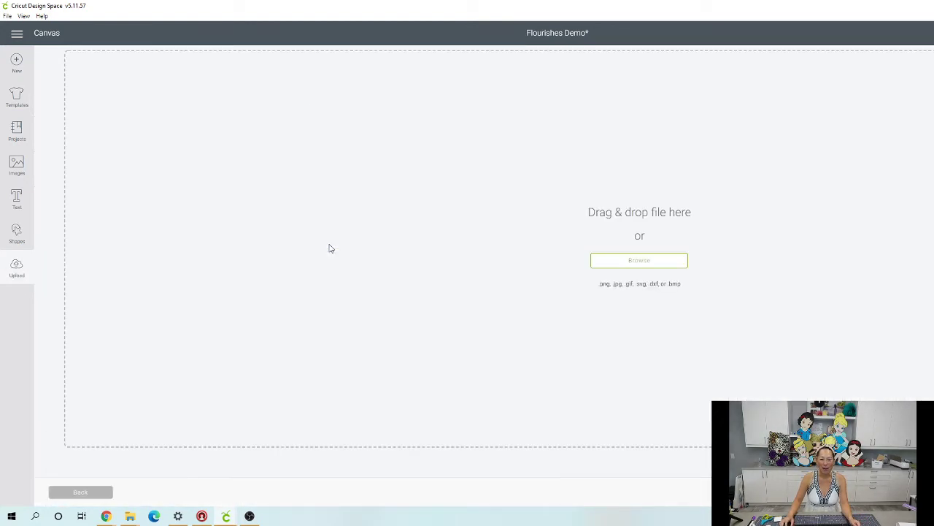
pyautogui.click(626, 264)
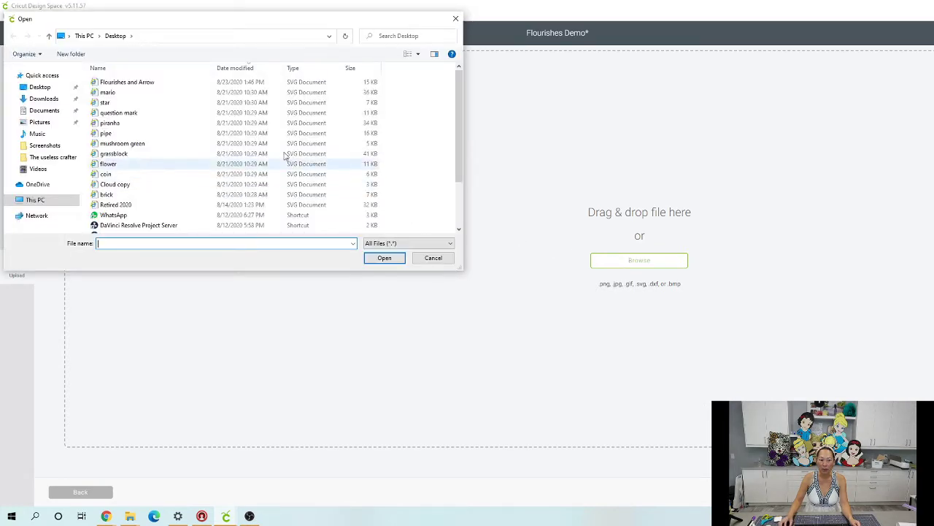
pyautogui.doubleClick(127, 85)
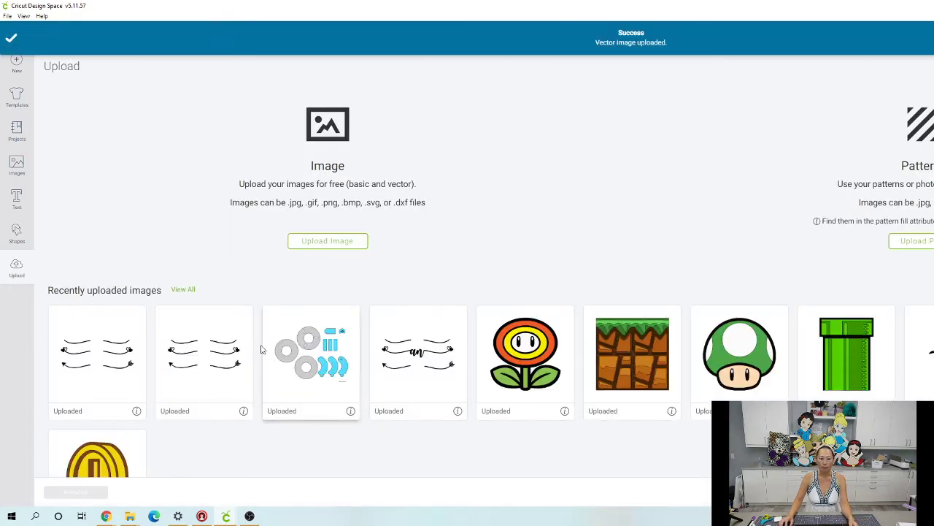
pyautogui.click(109, 349)
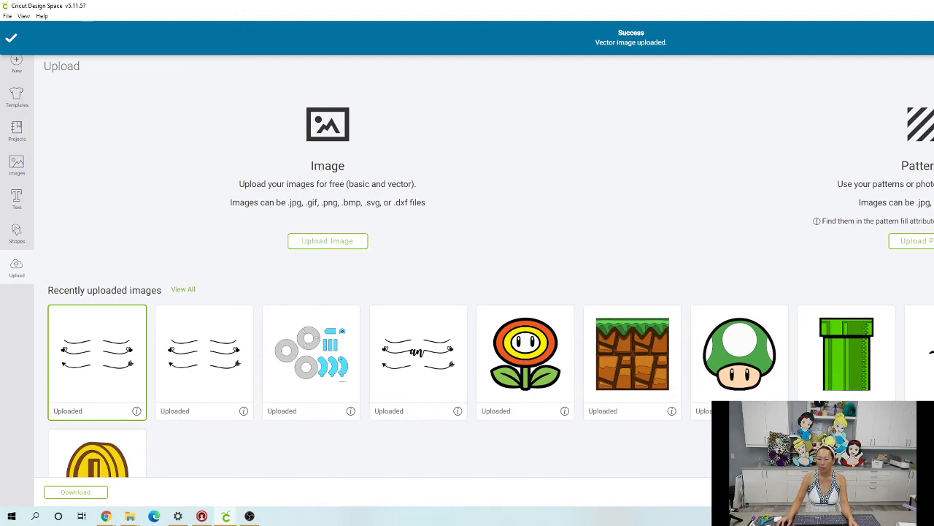
pyautogui.click(883, 492)
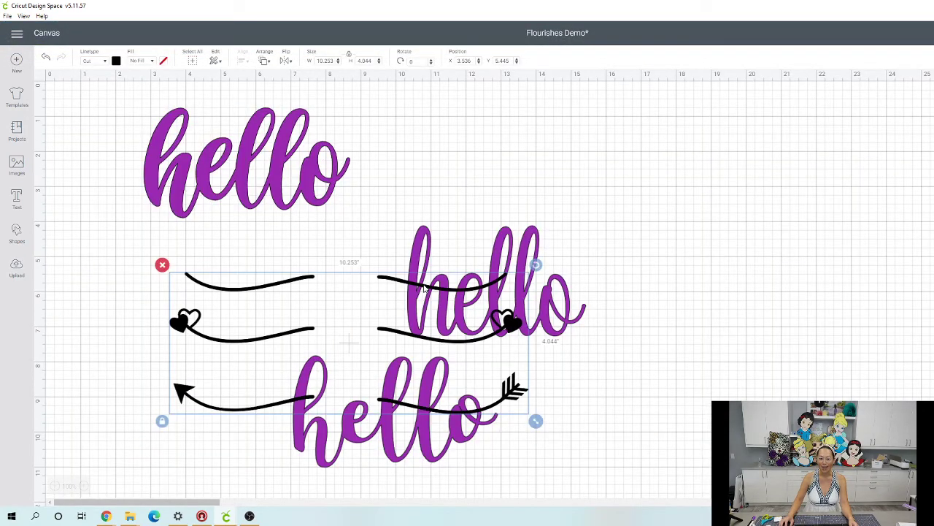
# - Drag the flourish group around and leave it at the canvas upper right
pyautogui.moveTo(424, 289); pyautogui.dragTo(764, 155)
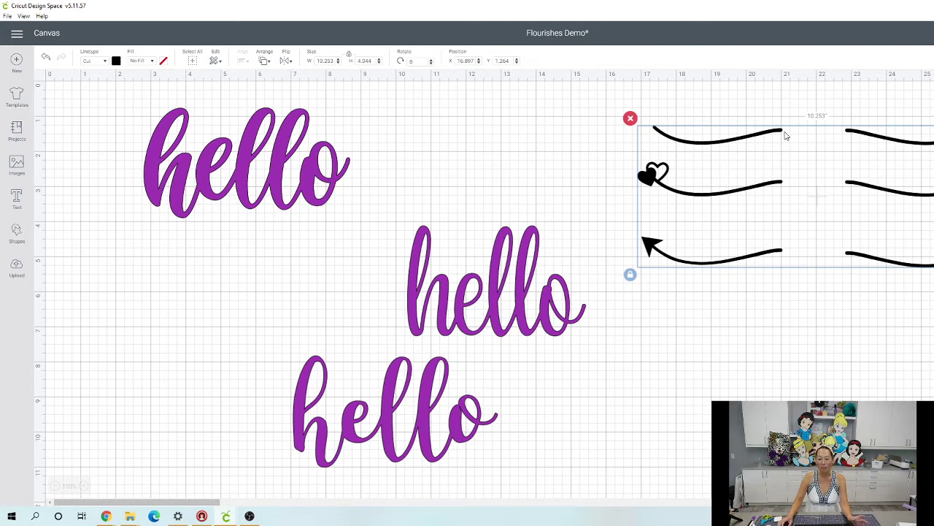
pyautogui.moveTo(755, 137); pyautogui.dragTo(553, 310)
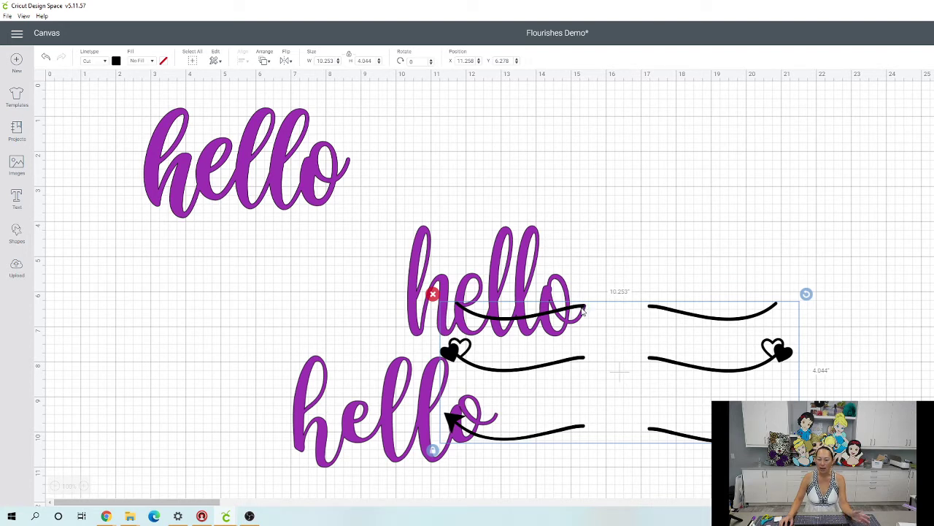
pyautogui.moveTo(574, 313); pyautogui.dragTo(839, 107)
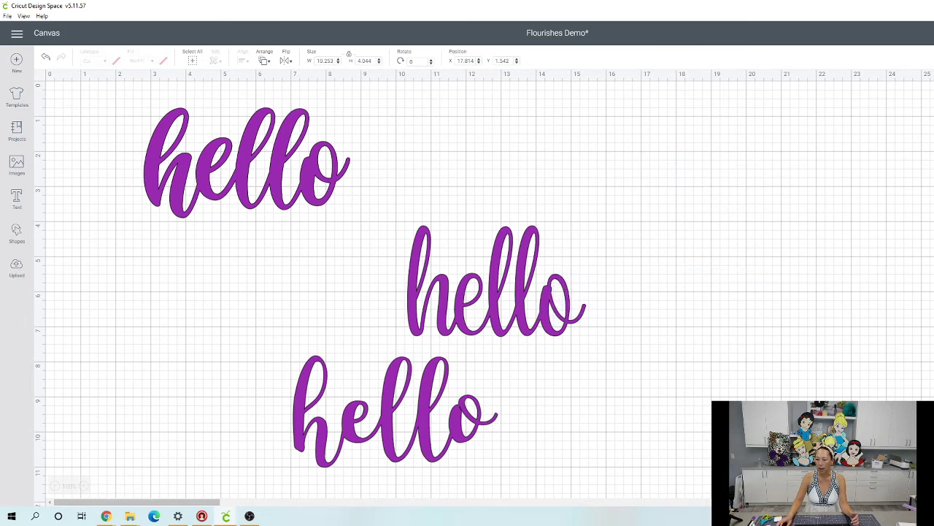
# - Shift the top hello right and place flourish lines before and after it
pyautogui.moveTo(665, 118); pyautogui.dragTo(759, 177)
pyautogui.click(871, 167)
pyautogui.click(681, 119)
pyautogui.moveTo(667, 117); pyautogui.dragTo(613, 149)
pyautogui.click(583, 165)
pyautogui.moveTo(290, 178); pyautogui.dragTo(386, 181)
pyautogui.click(486, 144)
pyautogui.moveTo(485, 144); pyautogui.dragTo(218, 175)
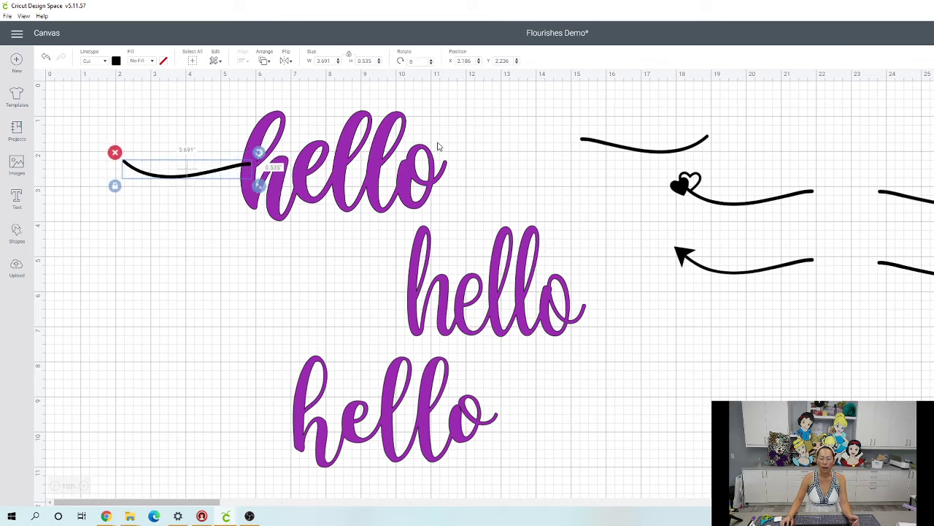
pyautogui.moveTo(636, 152); pyautogui.dragTo(498, 176)
# - Marquee-select the first hello together with its flourish lines
pyautogui.click(250, 217)
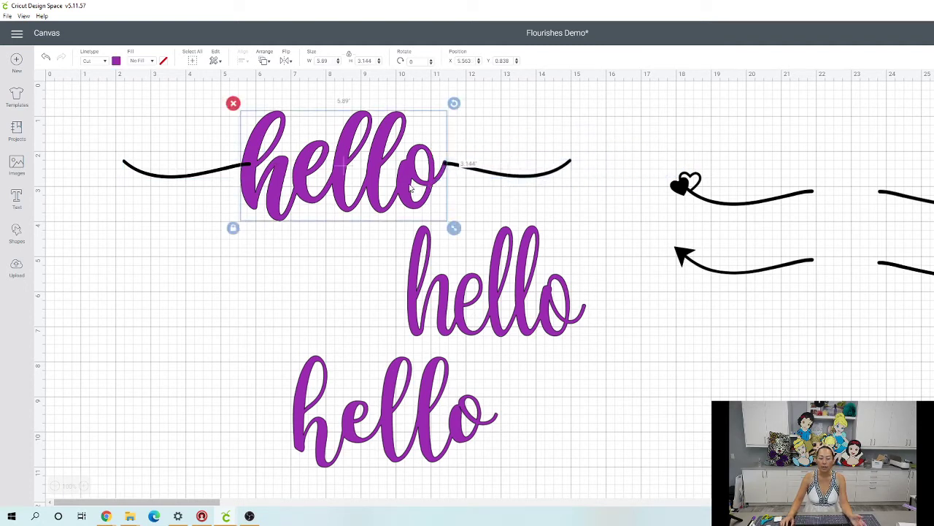
pyautogui.click(101, 125)
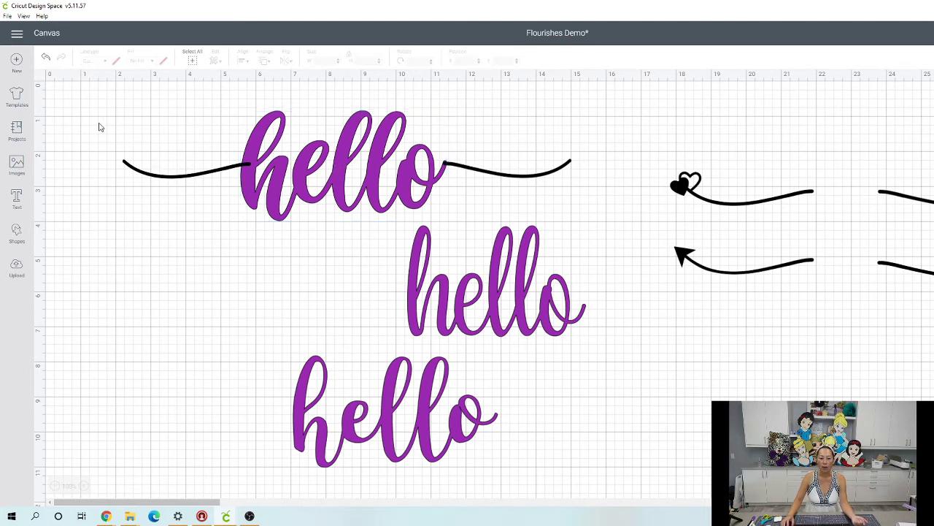
pyautogui.moveTo(87, 121); pyautogui.dragTo(518, 192)
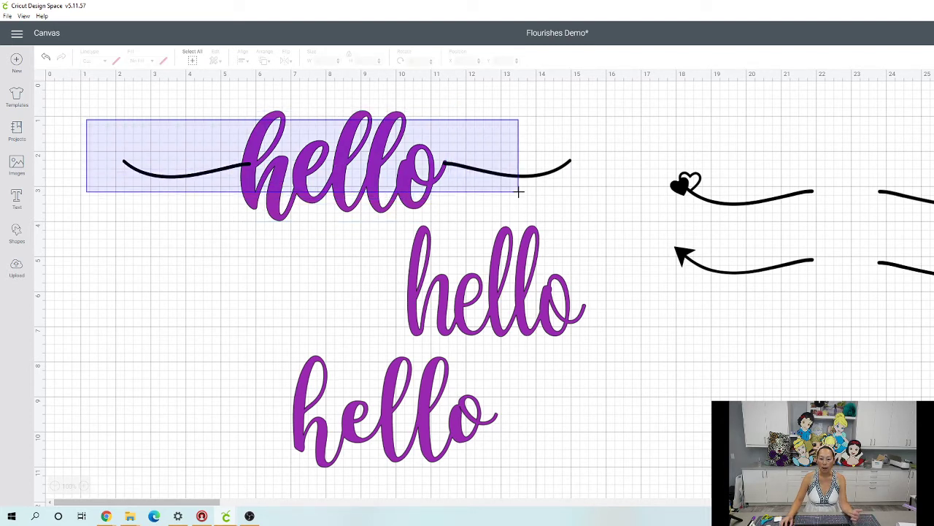
pyautogui.moveTo(518, 192); pyautogui.dragTo(519, 194)
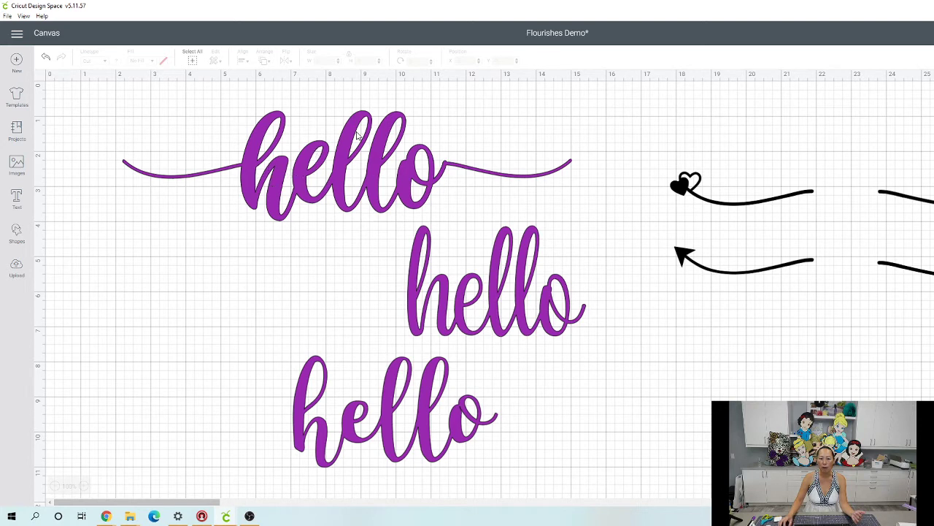
# - Place the two heart flourishes on either side of the second hello
pyautogui.click(716, 209)
pyautogui.moveTo(716, 209); pyautogui.dragTo(302, 301)
pyautogui.moveTo(929, 206); pyautogui.dragTo(630, 321)
# - Align the left heart flourish, select the middle row, and move it under the top hello
pyautogui.click(407, 329)
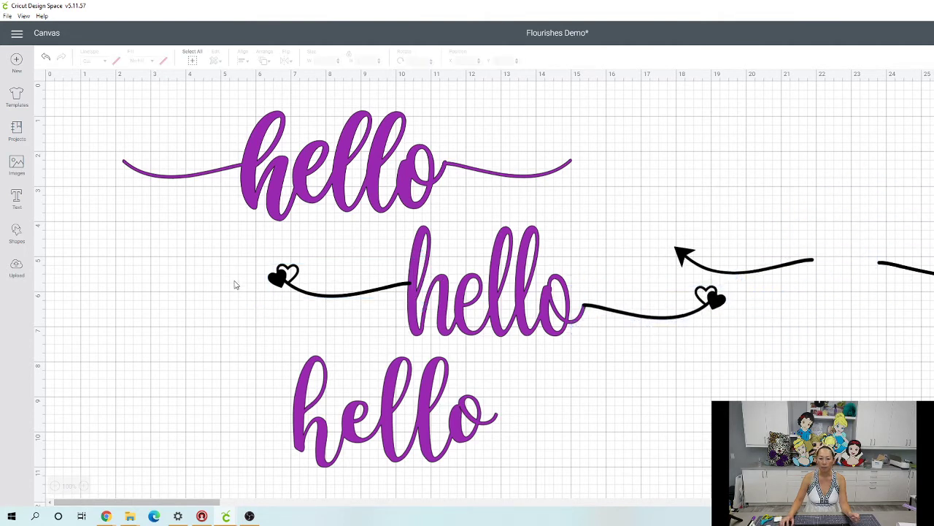
pyautogui.moveTo(218, 264); pyautogui.dragTo(326, 318)
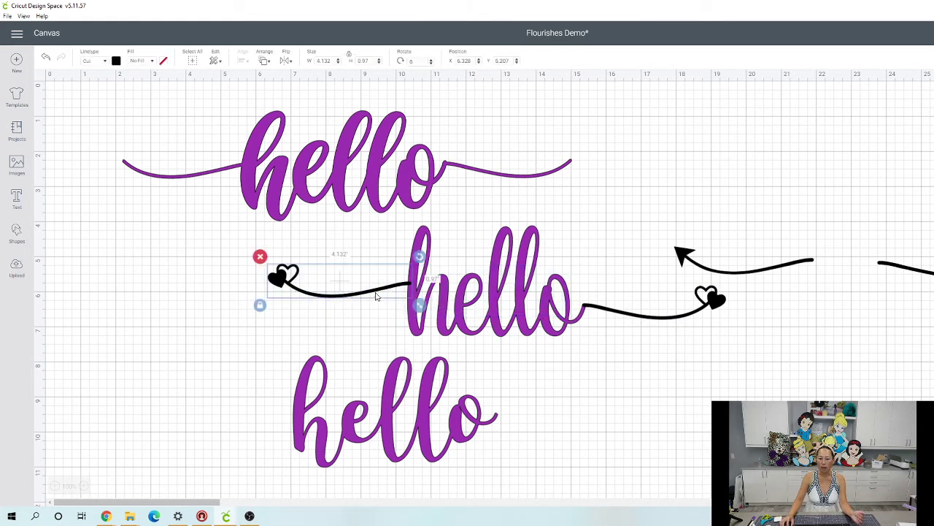
pyautogui.moveTo(374, 294); pyautogui.dragTo(372, 312)
pyautogui.click(225, 285)
pyautogui.moveTo(214, 276); pyautogui.dragTo(635, 330)
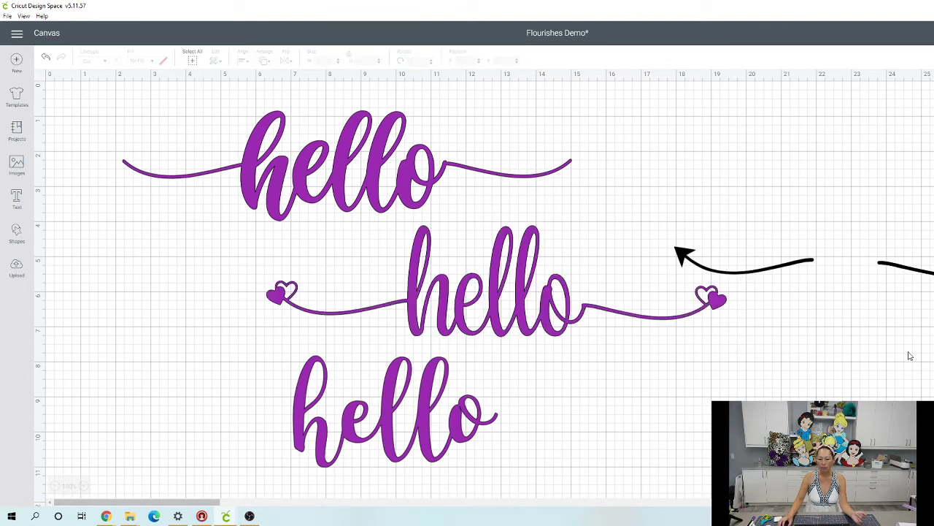
pyautogui.moveTo(584, 313); pyautogui.dragTo(436, 296)
# - Place the two arrow flourishes either side of the bottom hello and select the whole row
pyautogui.click(792, 271)
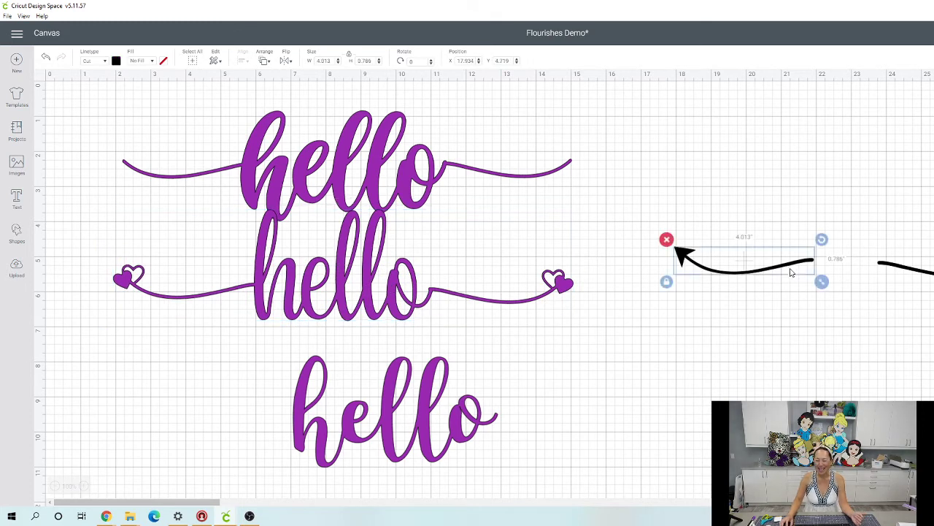
pyautogui.moveTo(778, 270); pyautogui.dragTo(257, 427)
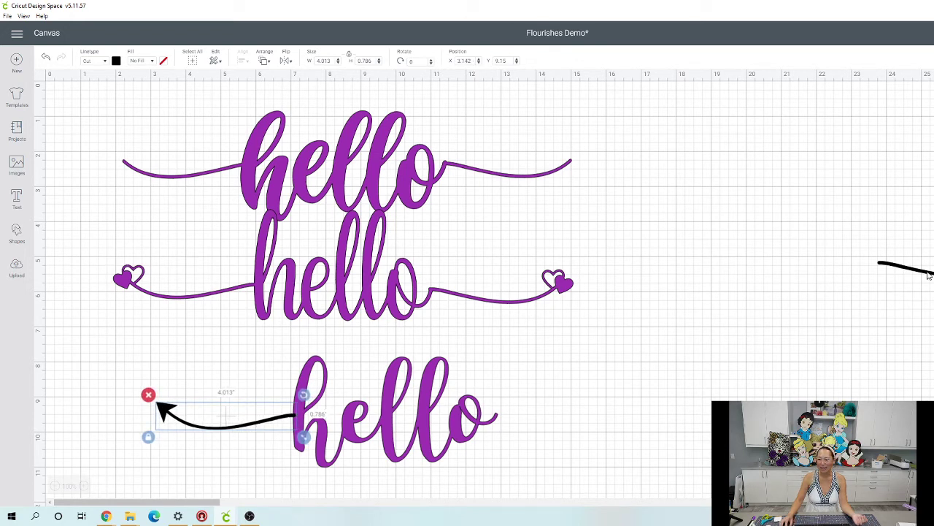
pyautogui.moveTo(928, 274); pyautogui.dragTo(542, 430)
pyautogui.moveTo(100, 389); pyautogui.dragTo(637, 432)
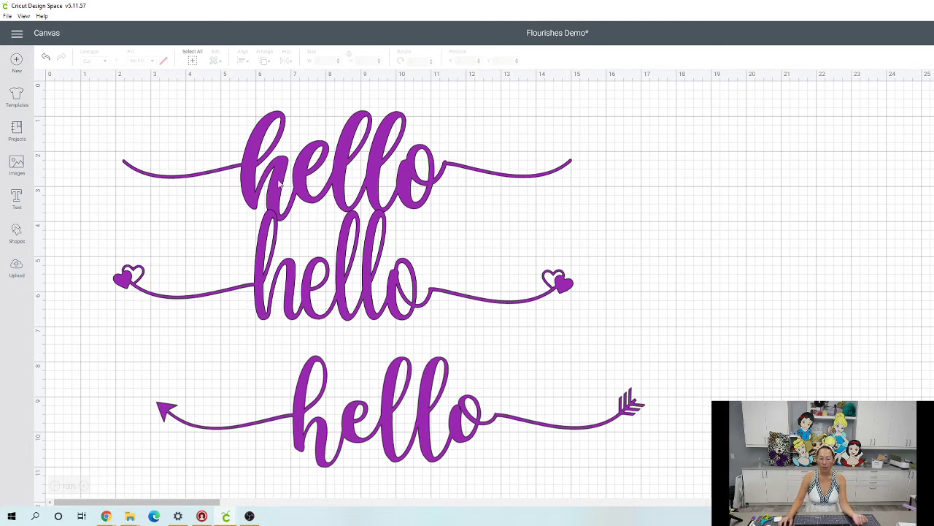
# - Search the image library for 'hearts' and drag the nested heart toward the top flourish's end
pyautogui.click(16, 167)
pyautogui.click(561, 95)
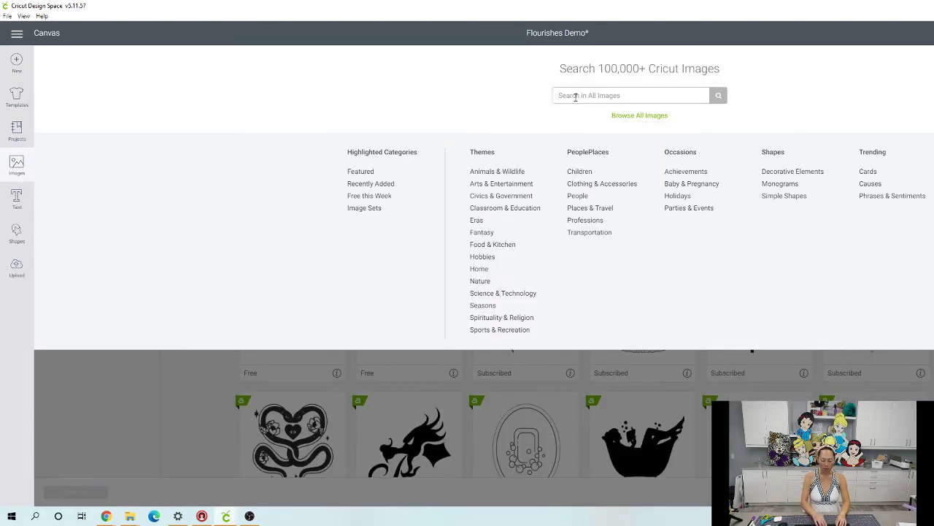
pyautogui.write('hearts')
pyautogui.press('Return')
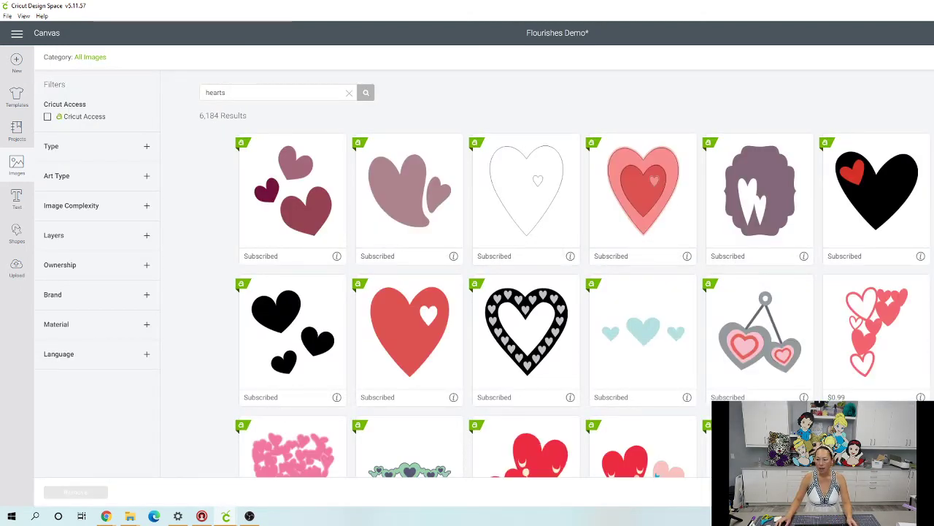
pyautogui.scroll(-3, 584, 303)
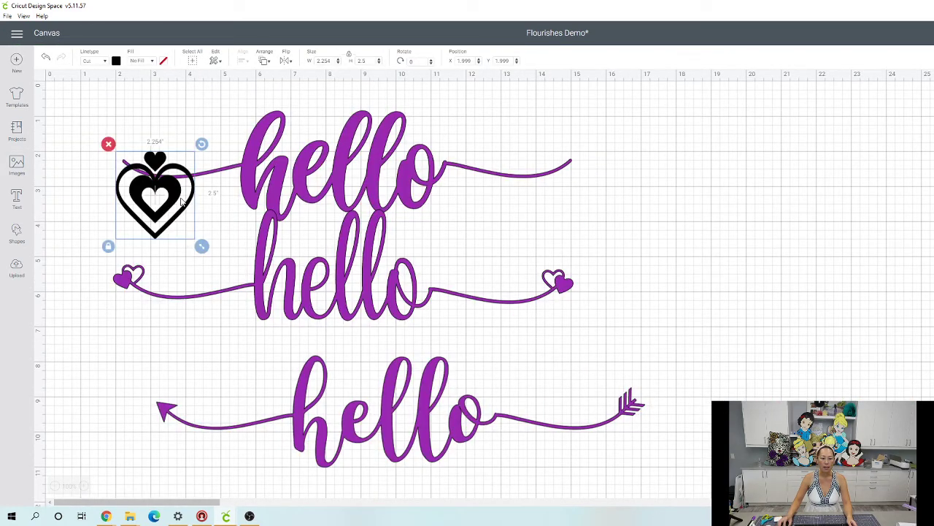
pyautogui.moveTo(181, 204); pyautogui.dragTo(759, 201)
# - Shrink the nested heart, duplicate it onto both flourish ends, rotate one, and attach the top row
pyautogui.moveTo(784, 236); pyautogui.dragTo(563, 168)
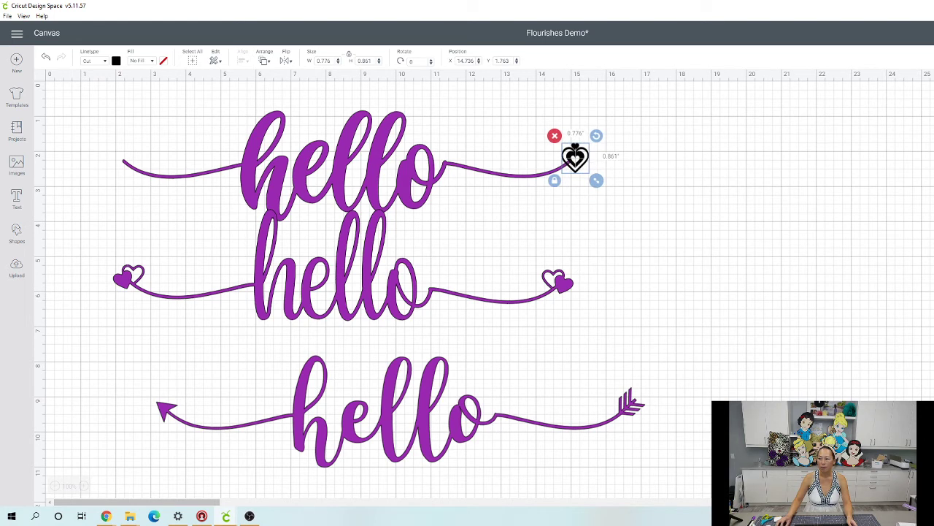
pyautogui.hotkey('ctrl', 'd')
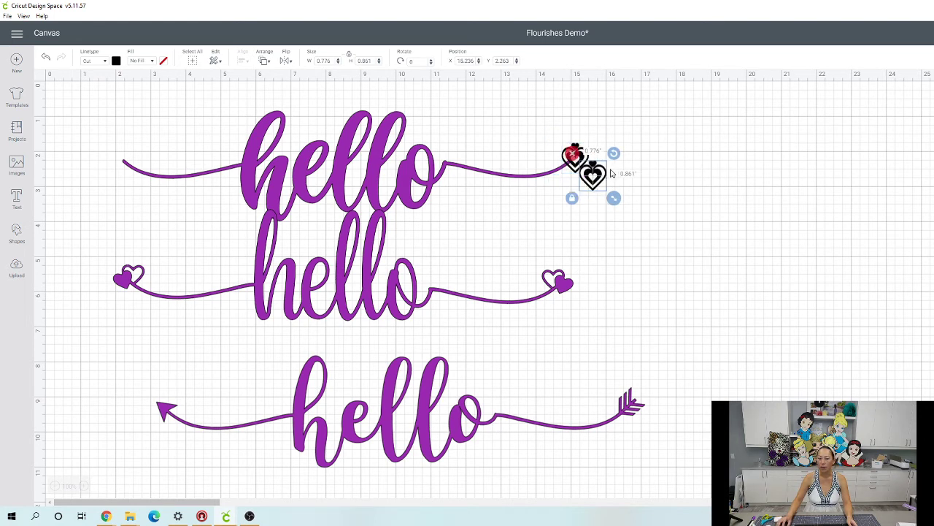
pyautogui.moveTo(592, 175); pyautogui.dragTo(118, 126)
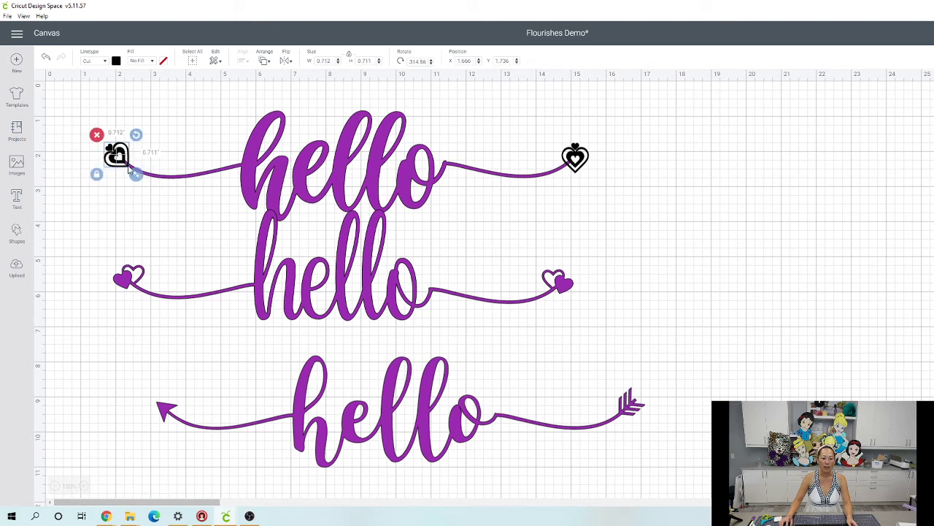
pyautogui.click(583, 166)
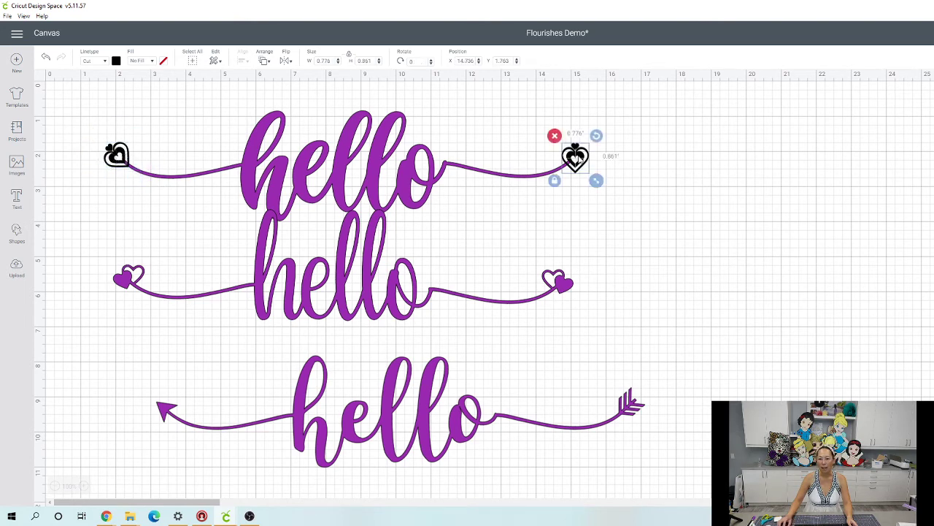
pyautogui.moveTo(595, 139); pyautogui.dragTo(543, 151)
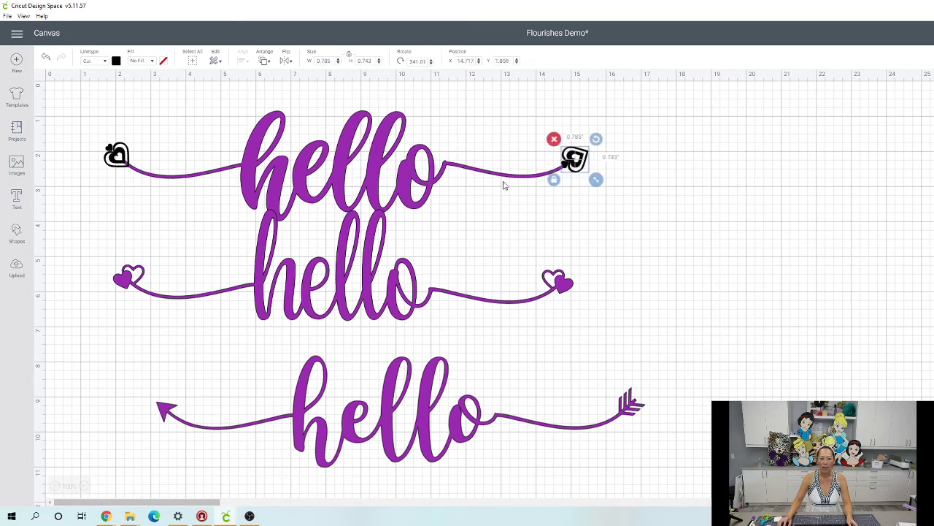
pyautogui.moveTo(72, 127); pyautogui.dragTo(640, 176)
pyautogui.click(715, 246)
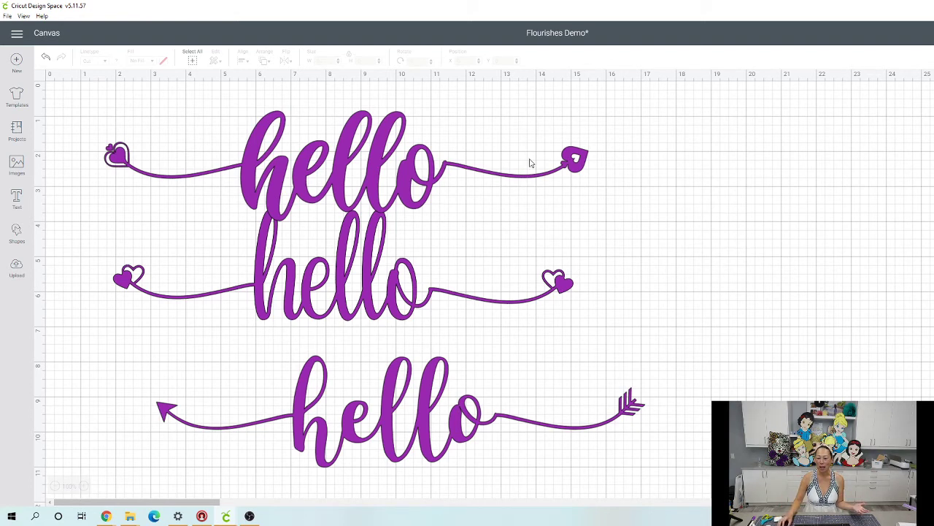
# - Search images for 'fl' filtered to Uploaded, insert the first flourish set, and place it upper right
pyautogui.click(24, 172)
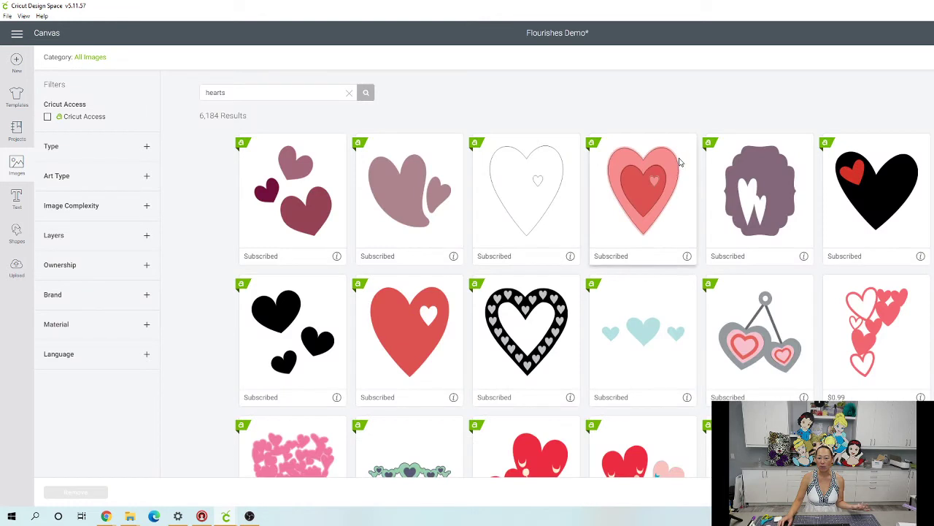
pyautogui.doubleClick(275, 93)
pyautogui.write('flouris')
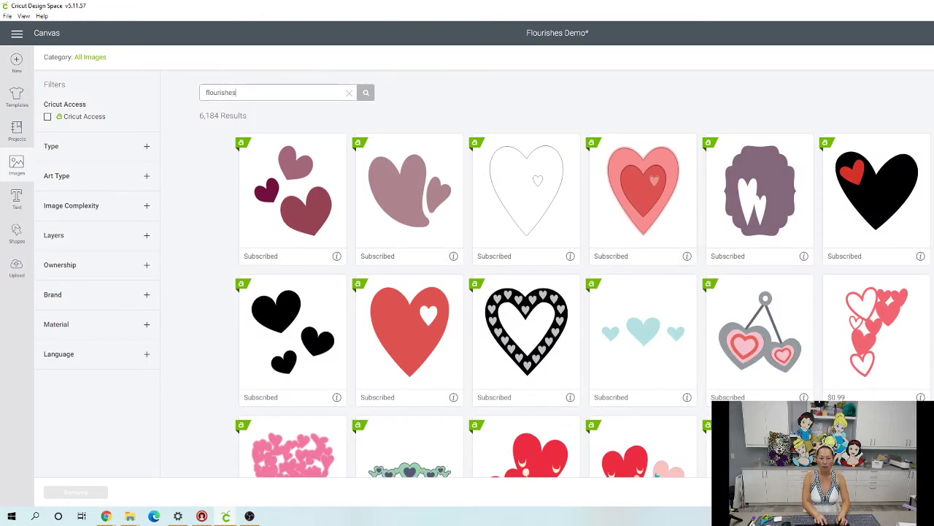
pyautogui.press('Return')
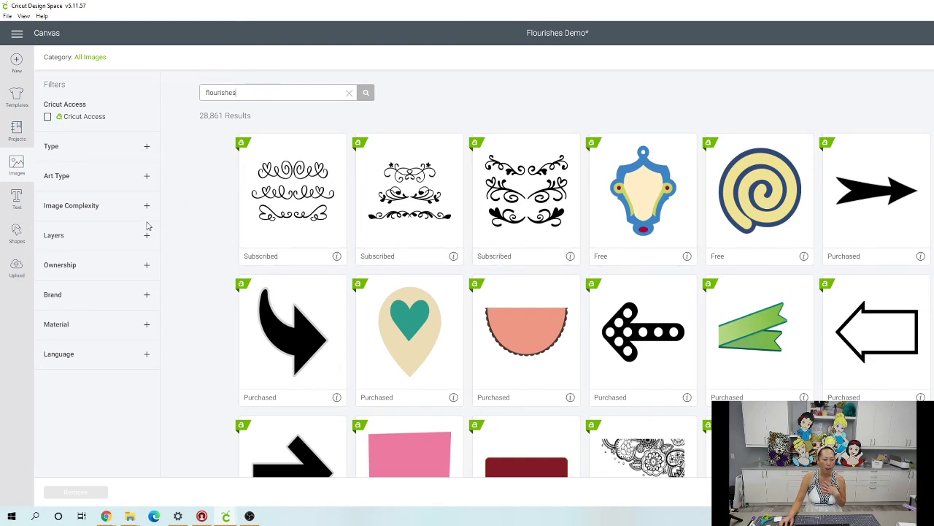
pyautogui.click(146, 267)
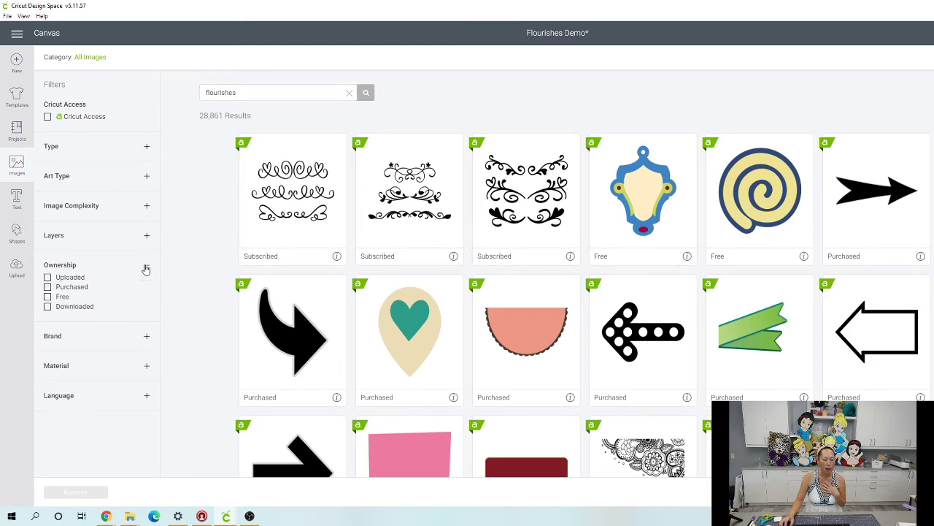
pyautogui.click(48, 278)
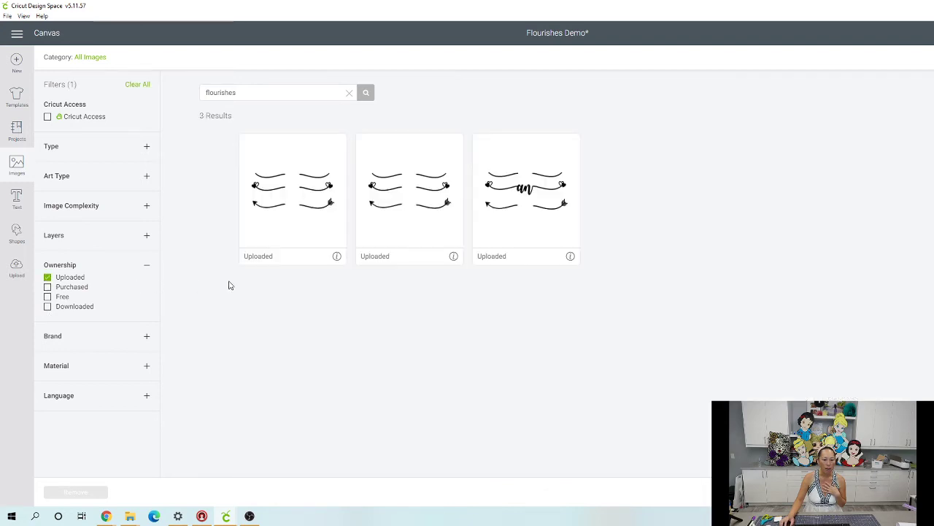
pyautogui.click(307, 208)
pyautogui.click(886, 491)
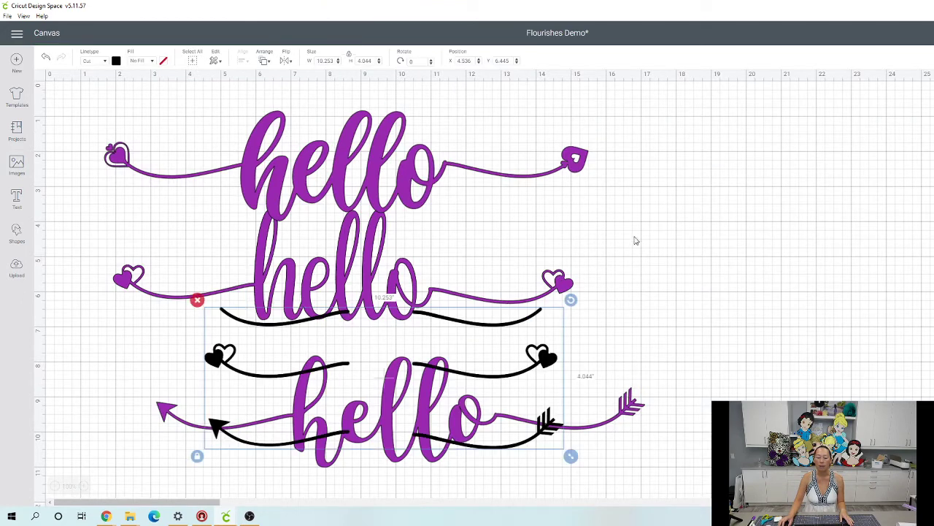
pyautogui.moveTo(346, 329); pyautogui.dragTo(841, 175)
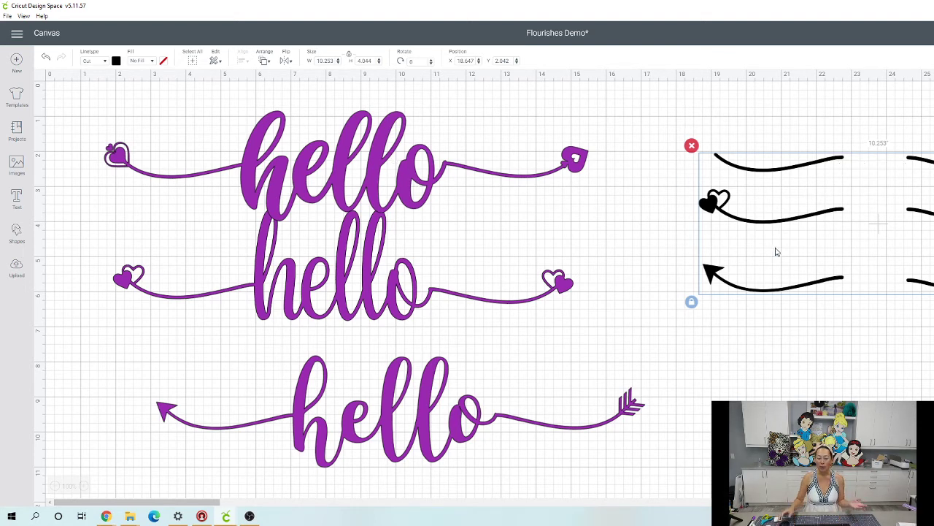
# - Add a text box reading 'flori' and set it in Floridian Script Std
pyautogui.click(17, 199)
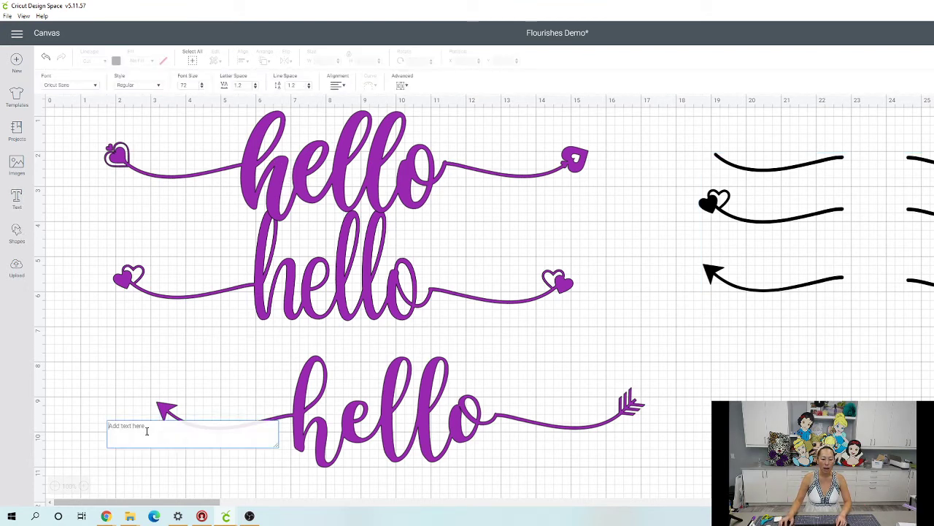
pyautogui.write('flori')
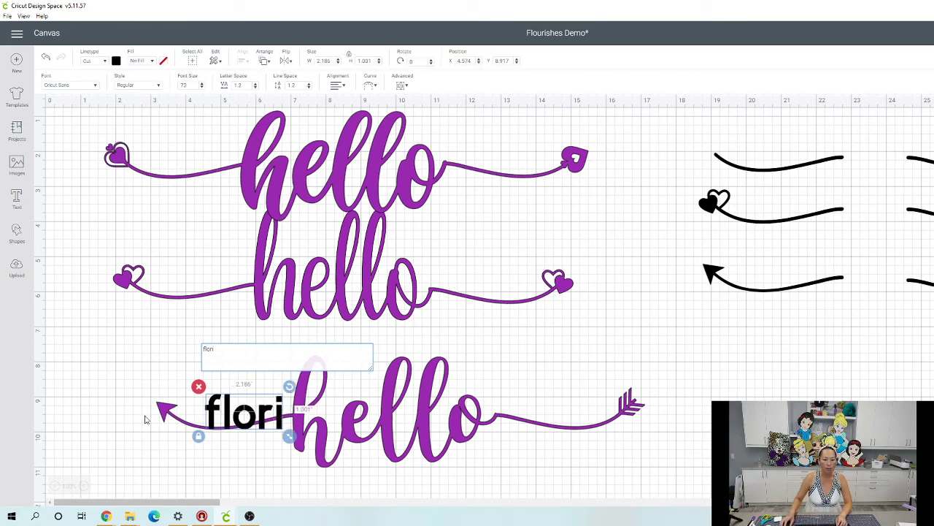
pyautogui.click(83, 85)
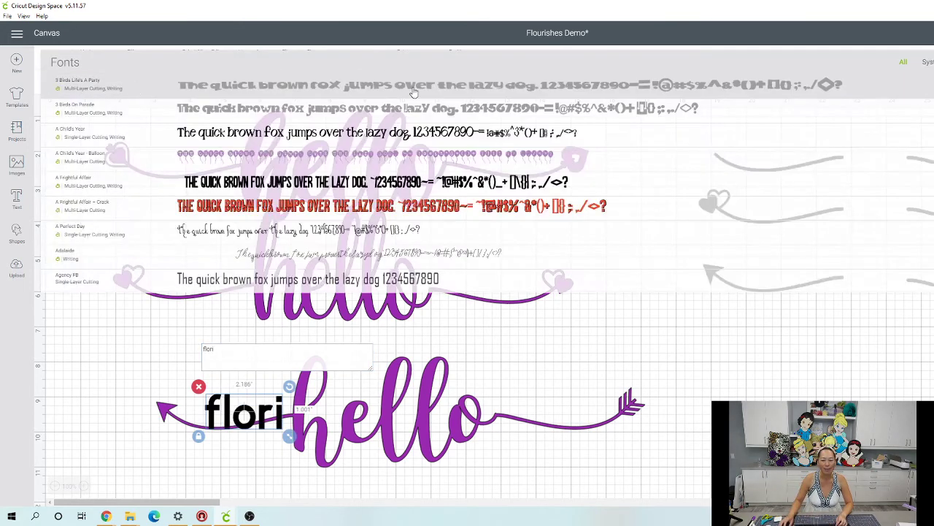
pyautogui.write('flori')
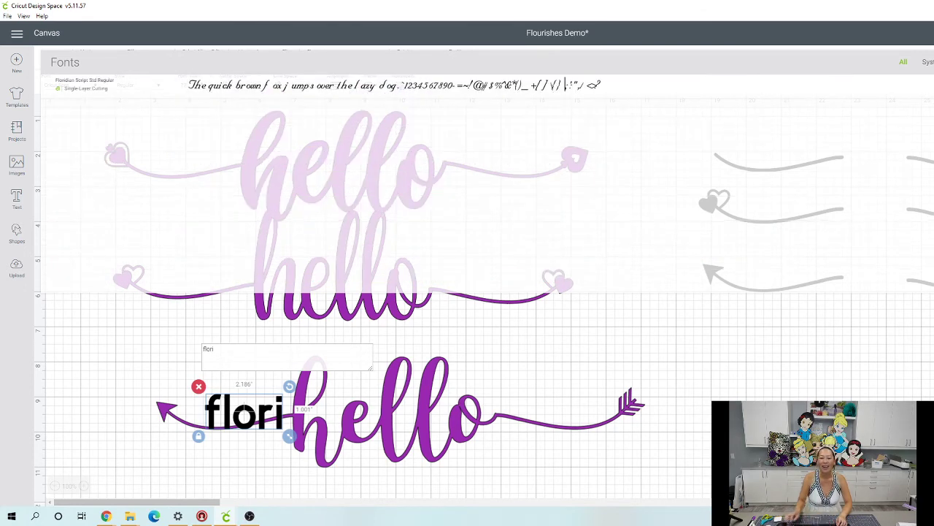
pyautogui.click(634, 93)
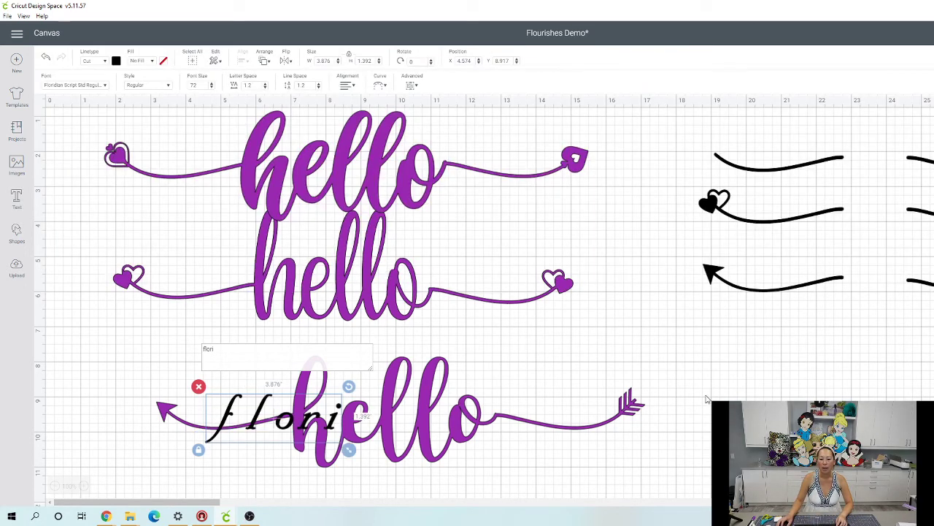
# - Change the text to 'an' in Alexis Mattox - Emma Rae and move it beside the arrow flourish
pyautogui.click(188, 349)
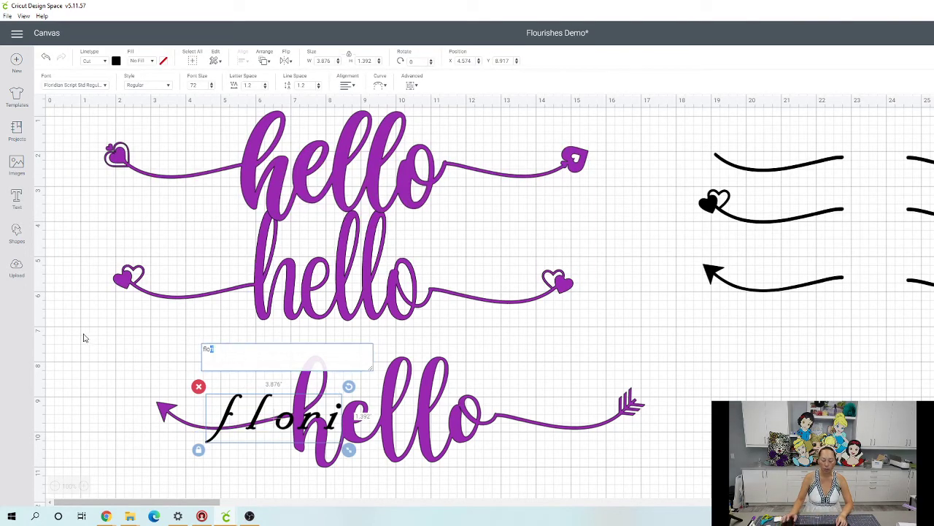
pyautogui.press('BackSpace')
pyautogui.press('BackSpace')
pyautogui.press('BackSpace')
pyautogui.press('BackSpace')
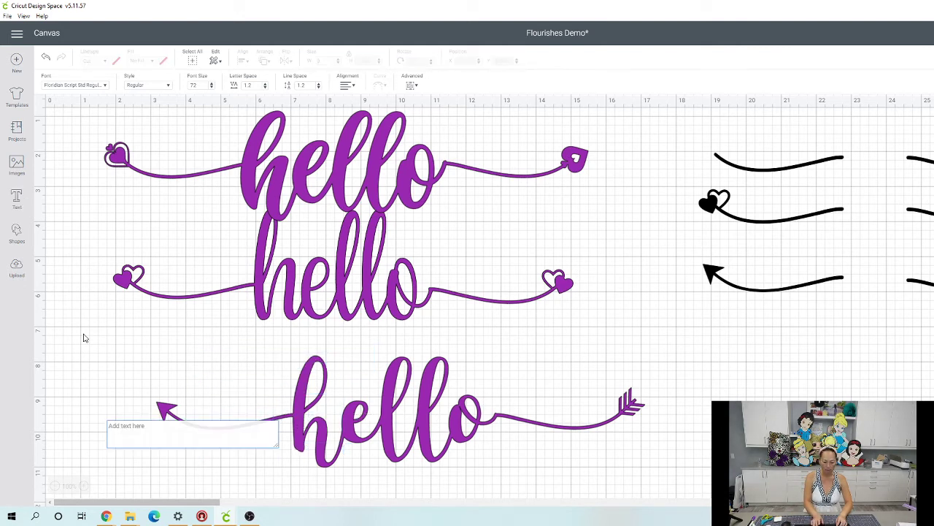
pyautogui.write('an')
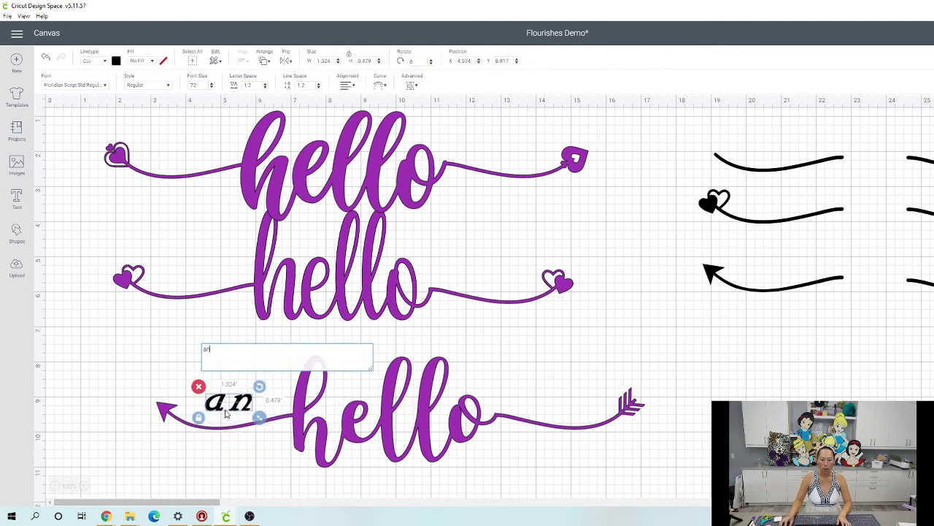
pyautogui.click(68, 86)
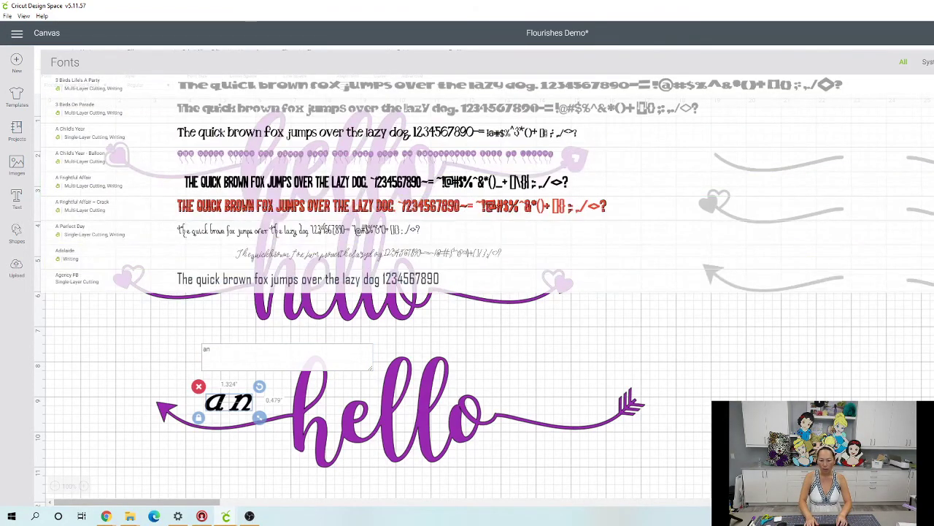
pyautogui.scroll(-3, 438, 211)
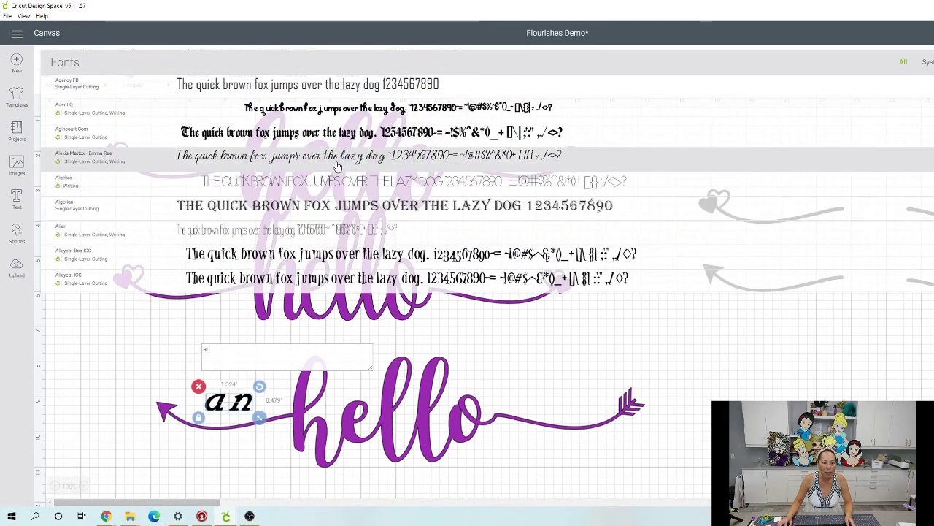
pyautogui.click(336, 160)
pyautogui.moveTo(235, 400); pyautogui.dragTo(921, 407)
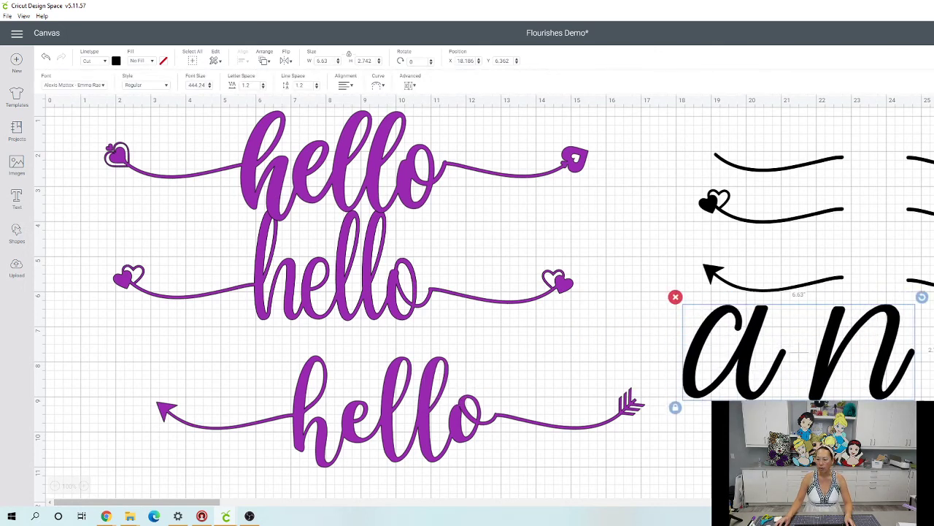
# - Ungroup 'an' and pull the n closer to the a
pyautogui.hotkey('ctrl', 'shift', 'g')
pyautogui.click(832, 349)
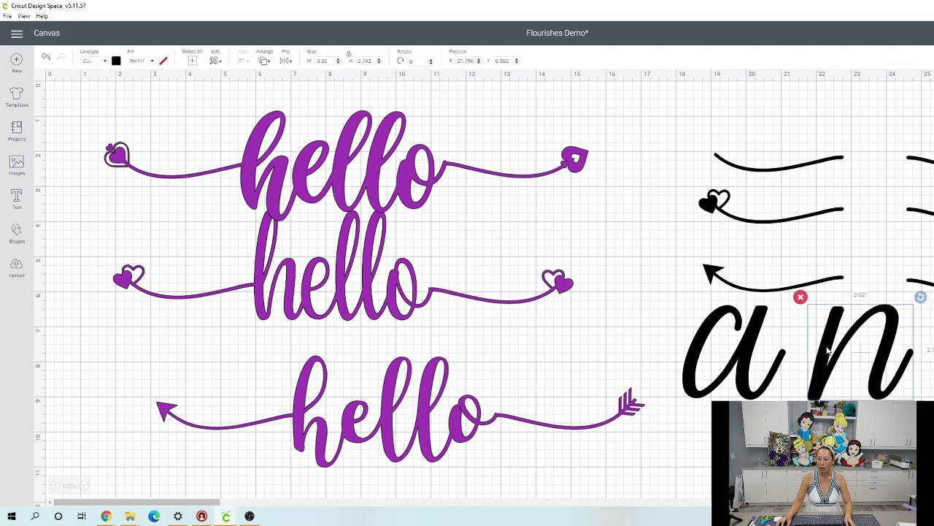
pyautogui.moveTo(826, 350); pyautogui.dragTo(792, 349)
pyautogui.press('Escape')
# - Isolate the black arrow flourish and position it so it runs through 'an'
pyautogui.click(879, 222)
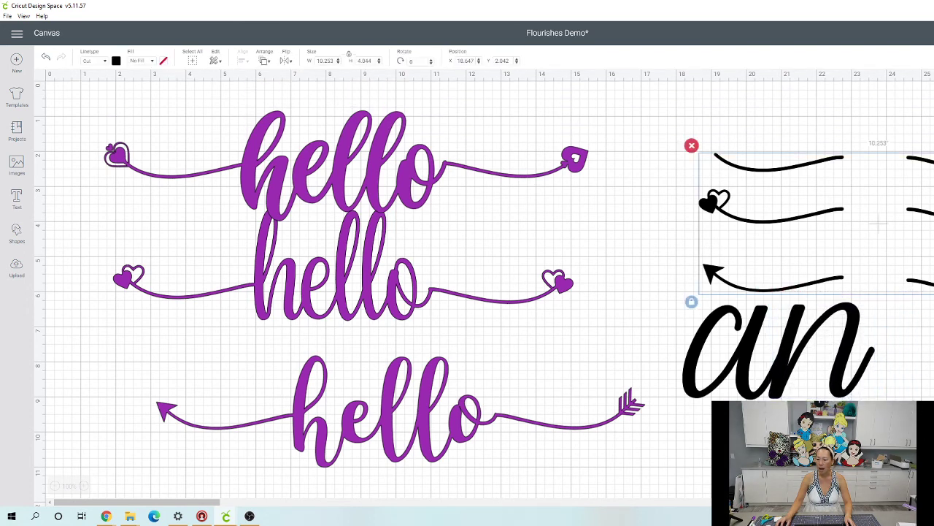
pyautogui.press('Escape')
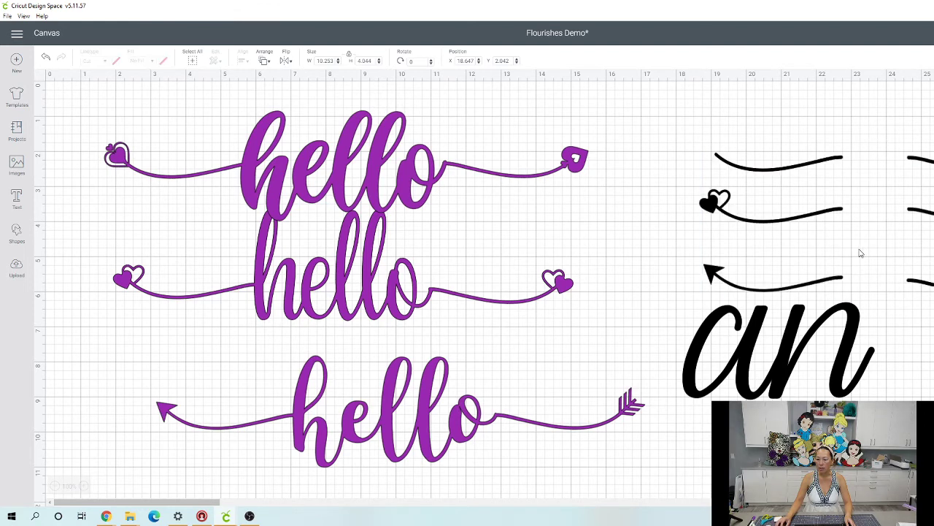
pyautogui.moveTo(674, 272); pyautogui.dragTo(933, 292)
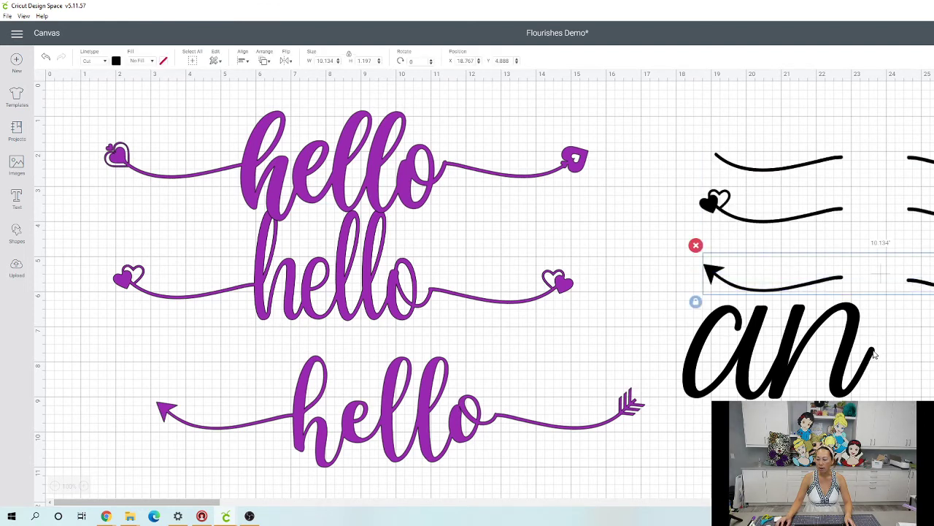
pyautogui.moveTo(918, 288); pyautogui.dragTo(933, 300)
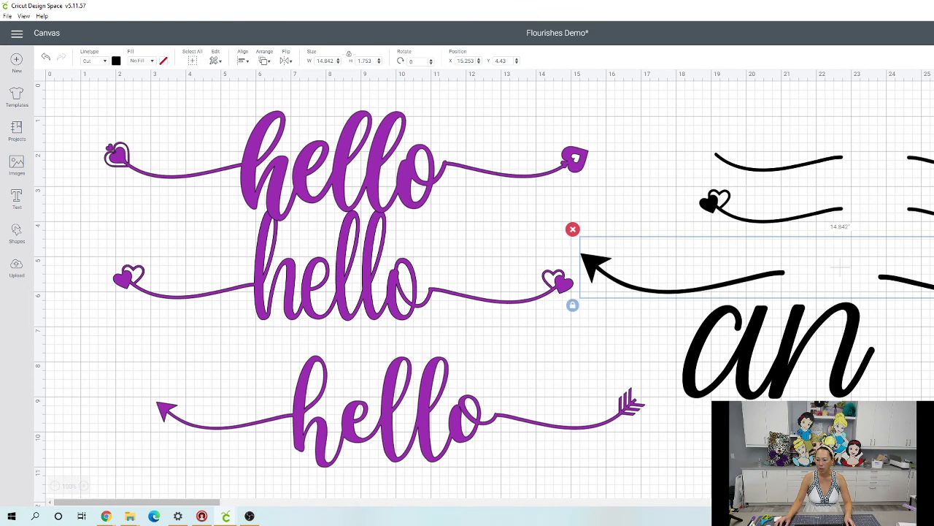
pyautogui.press('Escape')
pyautogui.moveTo(933, 286); pyautogui.dragTo(927, 365)
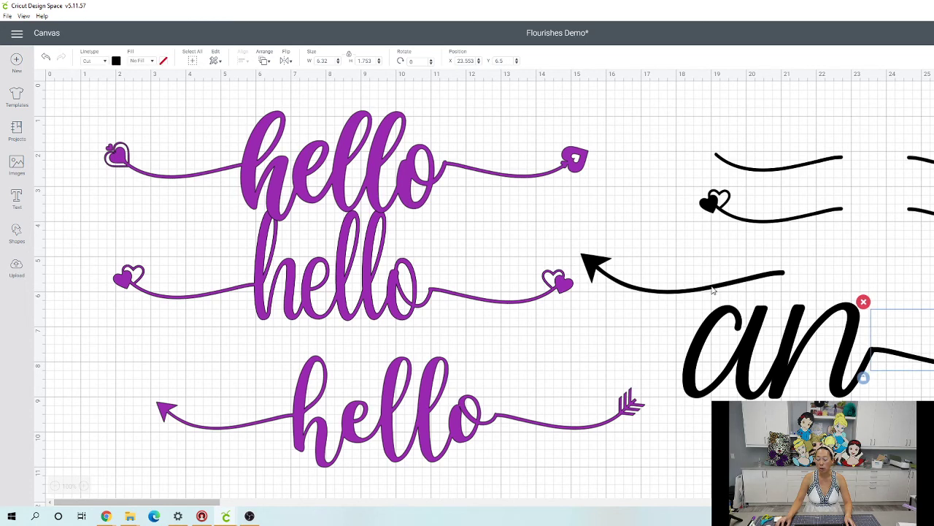
pyautogui.moveTo(719, 295); pyautogui.dragTo(620, 372)
# - Select the 'an' text and arrow flourish together
pyautogui.click(865, 323)
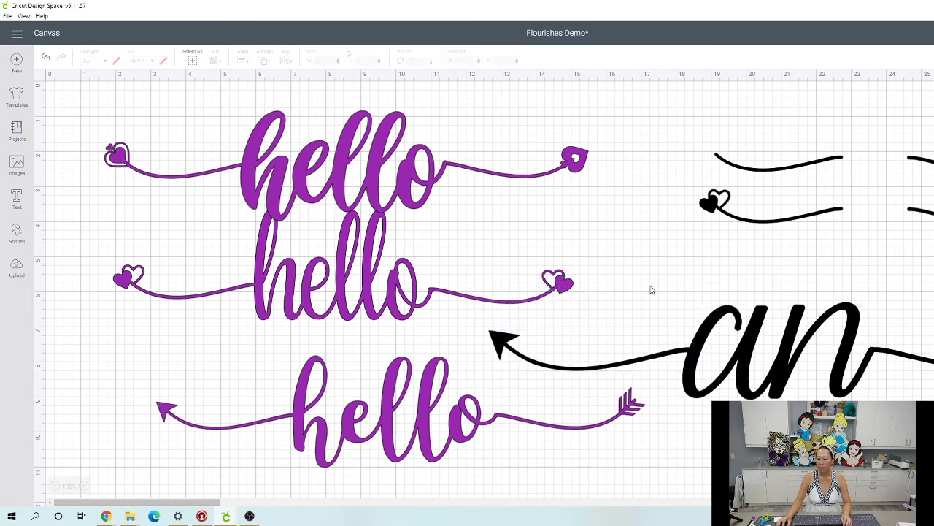
pyautogui.moveTo(651, 290); pyautogui.dragTo(911, 396)
pyautogui.click(927, 399)
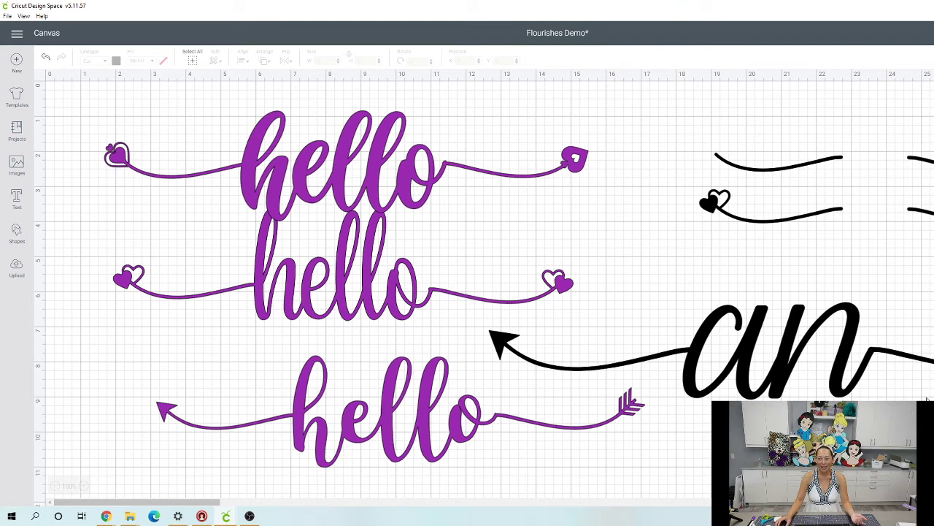
pyautogui.click(803, 367)
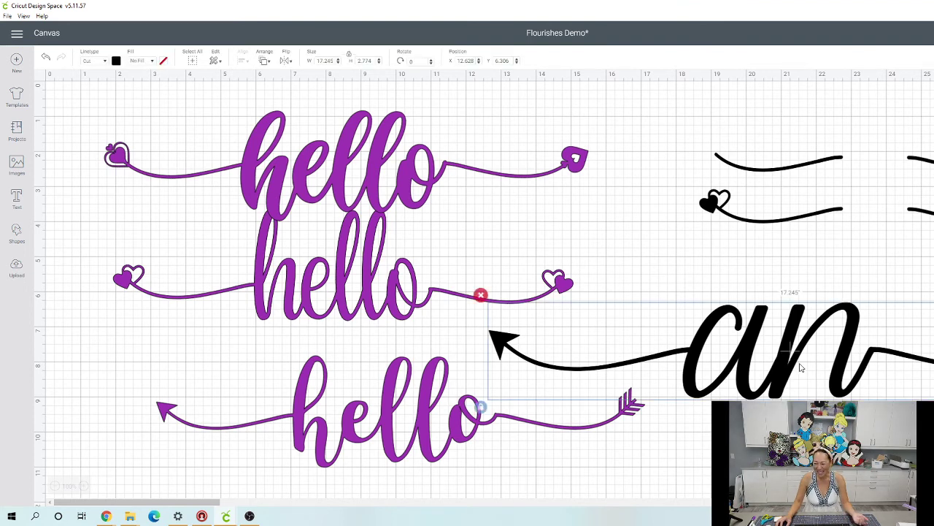
# - Scale down the an/arrow design and the bottom, middle and top hello designs
pyautogui.moveTo(933, 400); pyautogui.dragTo(855, 374)
pyautogui.click(441, 401)
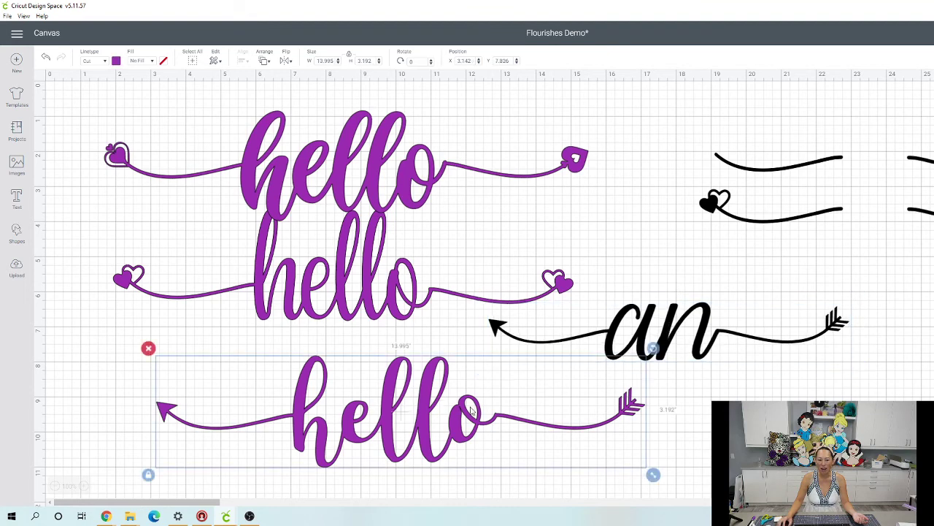
pyautogui.moveTo(654, 475); pyautogui.dragTo(538, 449)
pyautogui.click(438, 285)
pyautogui.moveTo(578, 329); pyautogui.dragTo(440, 292)
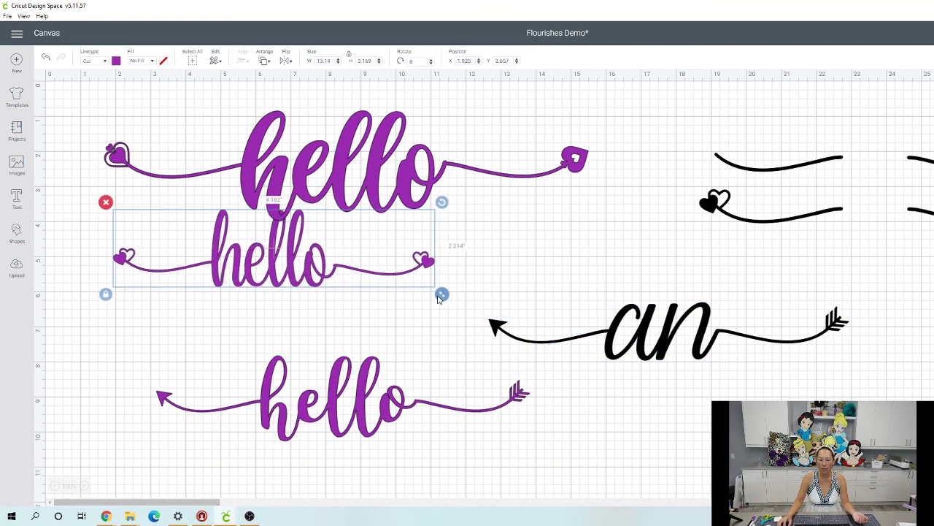
pyautogui.click(553, 169)
pyautogui.moveTo(596, 228); pyautogui.dragTo(445, 194)
# - Delete the leftover black flourishes and move the an arrow up beside the hellos
pyautogui.click(617, 121)
pyautogui.moveTo(617, 121); pyautogui.dragTo(933, 253)
pyautogui.press('Delete')
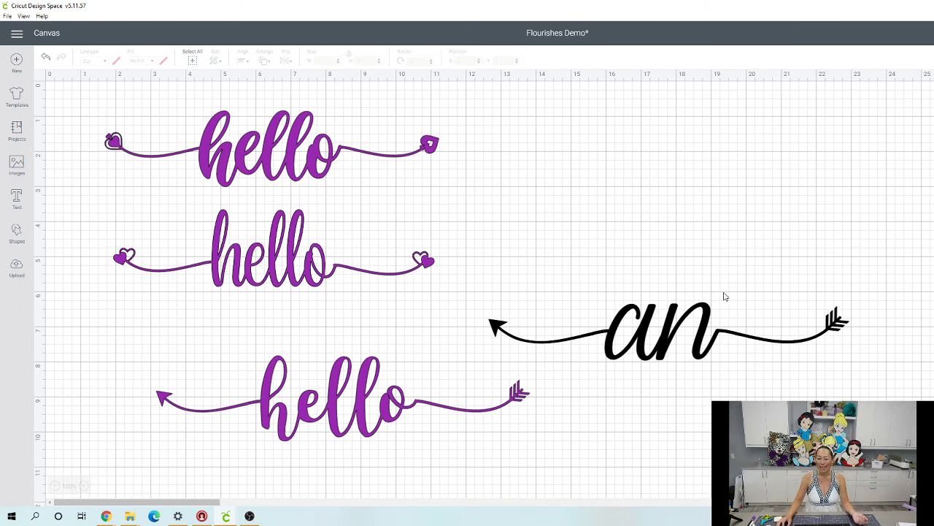
pyautogui.moveTo(708, 326); pyautogui.dragTo(686, 188)
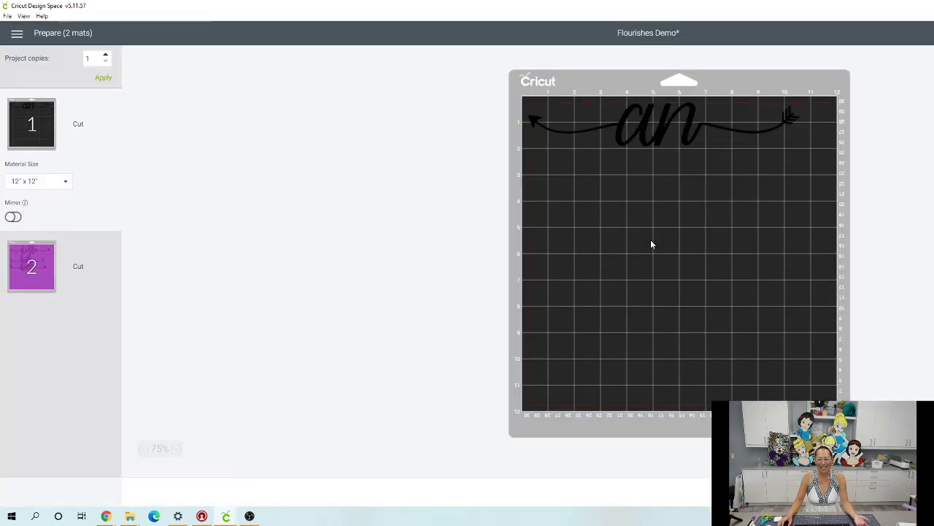
# - Preview mat 2, the purple mat with the three hellos
pyautogui.click(35, 276)
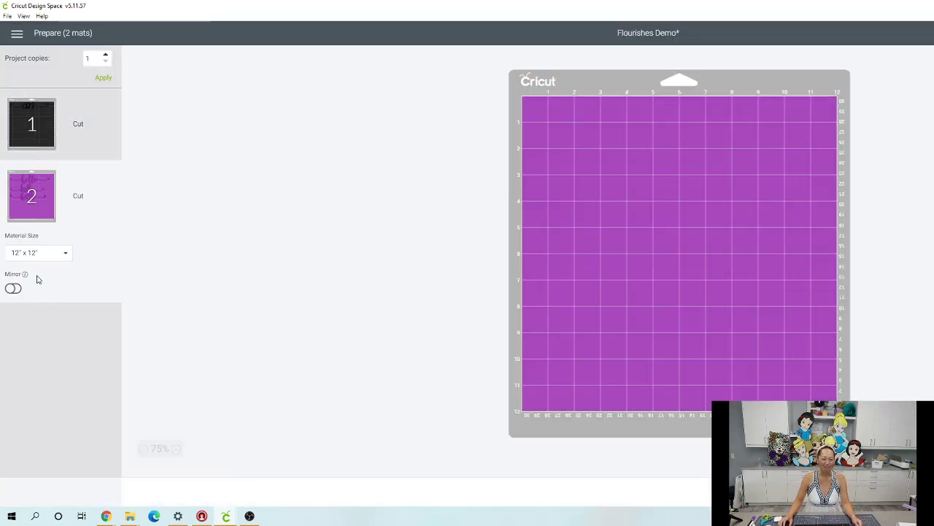